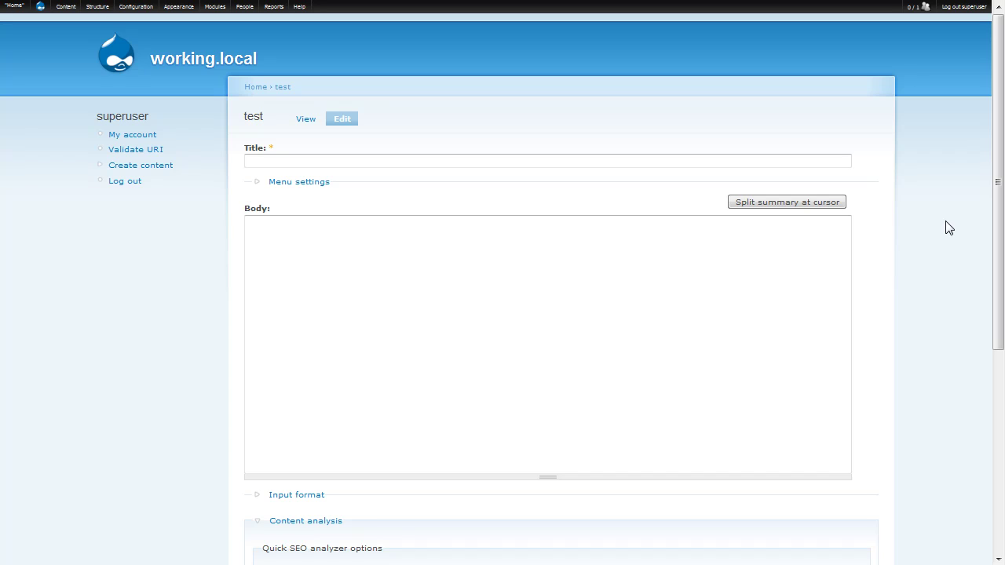
Step: Enter 'Test' as the page title
left_click(406, 161)
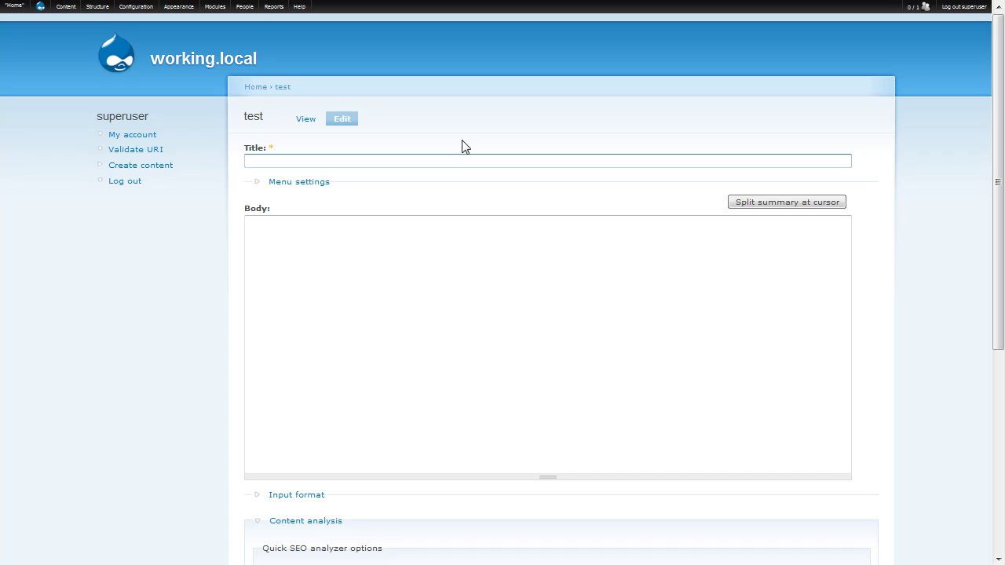
type("Test")
key("Tab")
key("Tab")
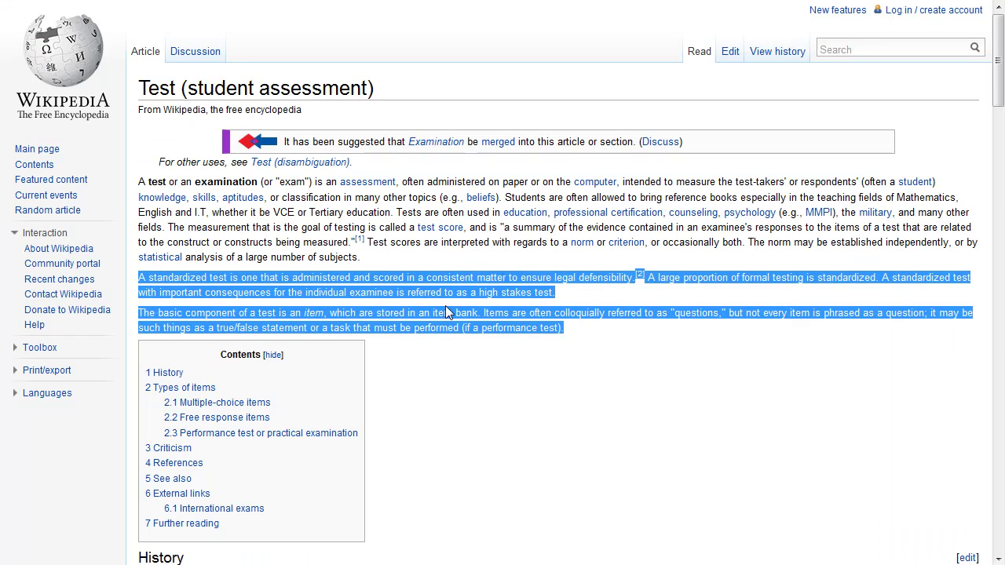
Step: Copy the first paragraph of the Wikipedia 'Test (student assessment)' article into the Body
left_click(487, 256)
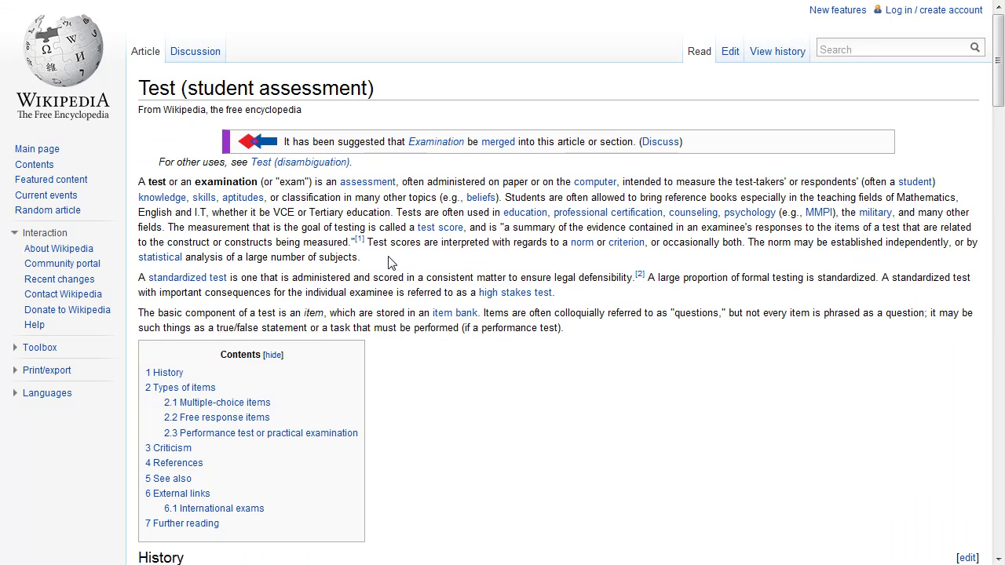
left_click_drag(390, 259, 140, 191)
key("ctrl+c")
key("alt+Tab")
left_click(334, 259)
key("ctrl+v")
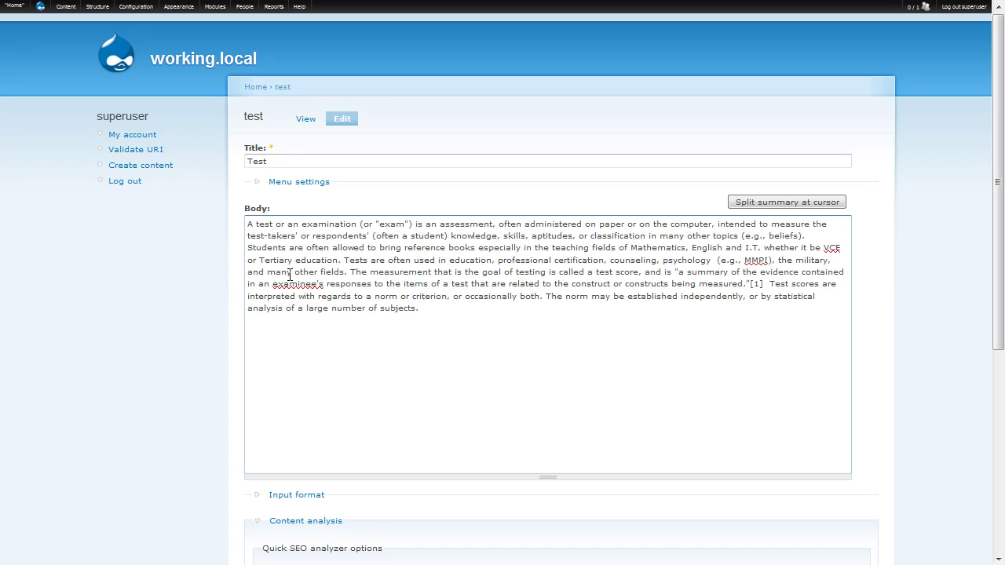
scroll(204, 284, "down", 3)
scroll(203, 284, "down", 3)
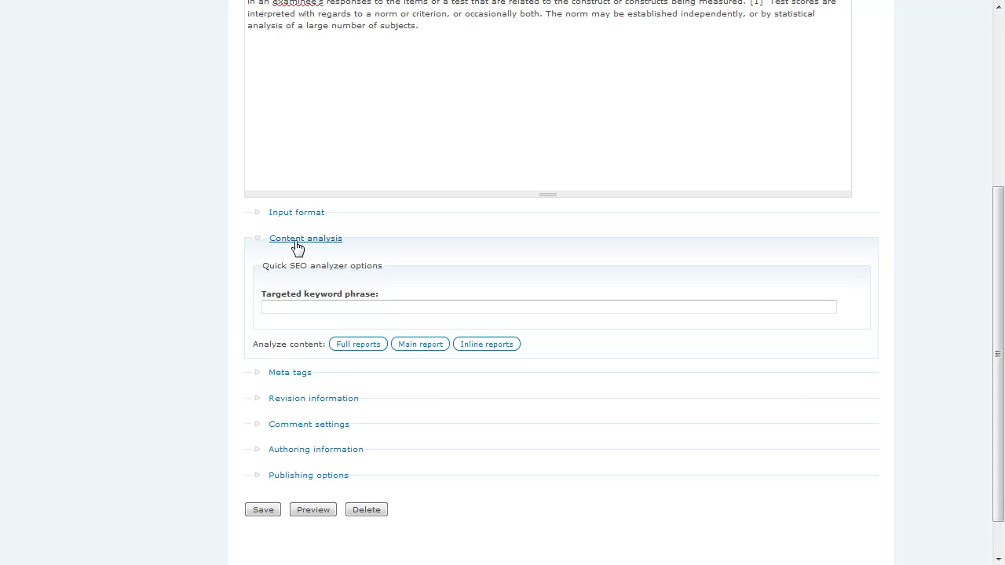
left_click(435, 307)
Step: Run the inline SEO analysis and review the warnings: 4-character title, 156-word body
left_click(493, 345)
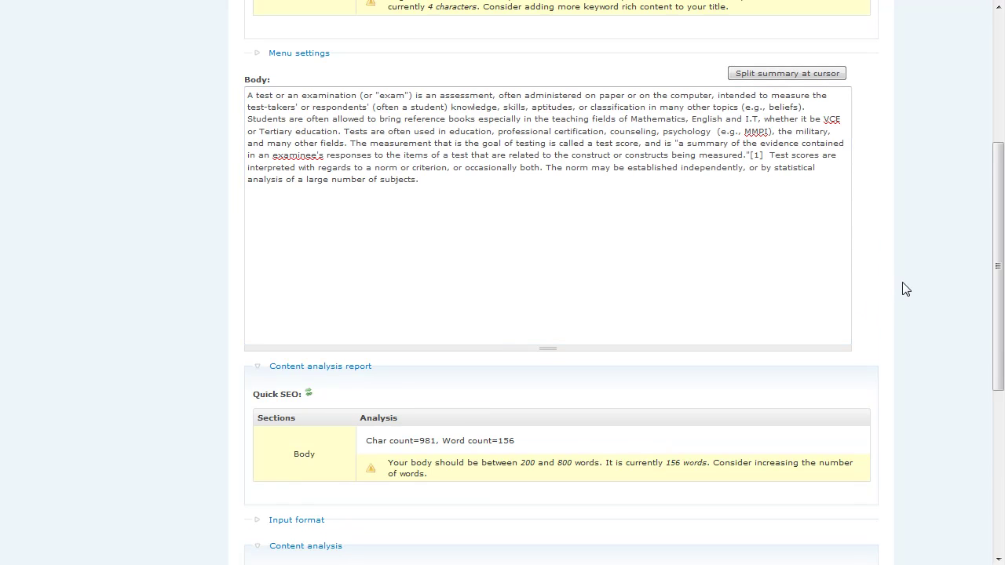
scroll(903, 293, "up", 4)
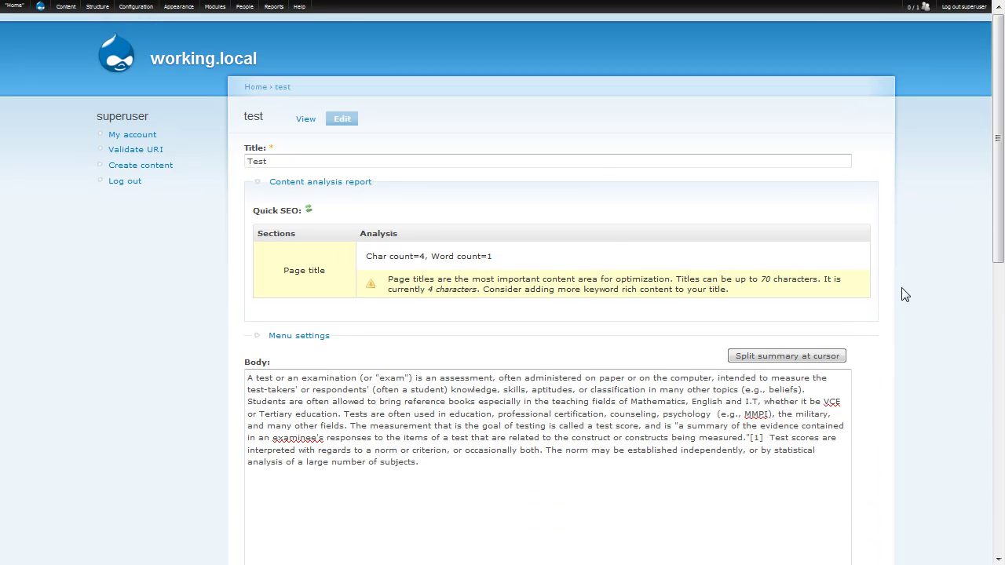
left_click(293, 160)
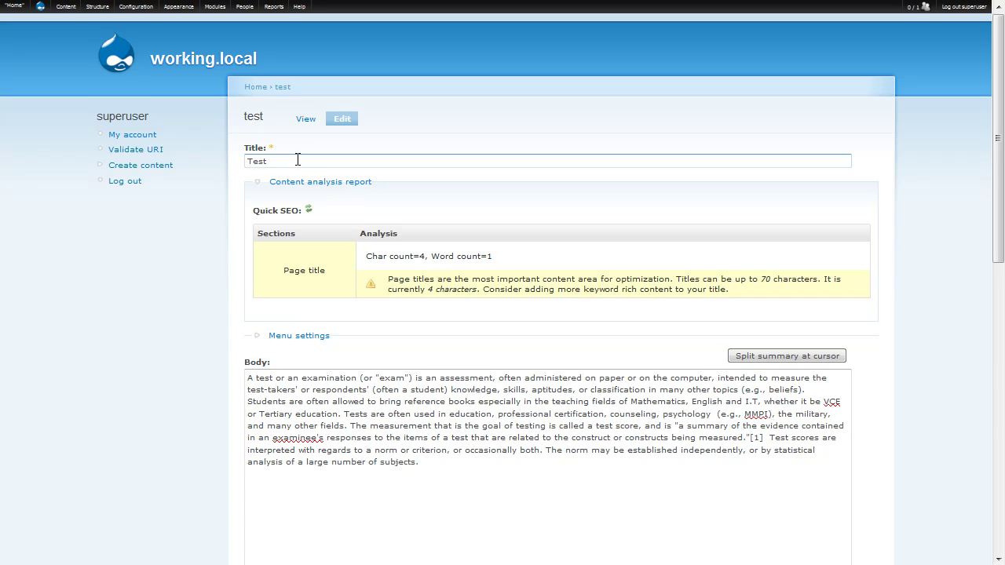
left_click(418, 214)
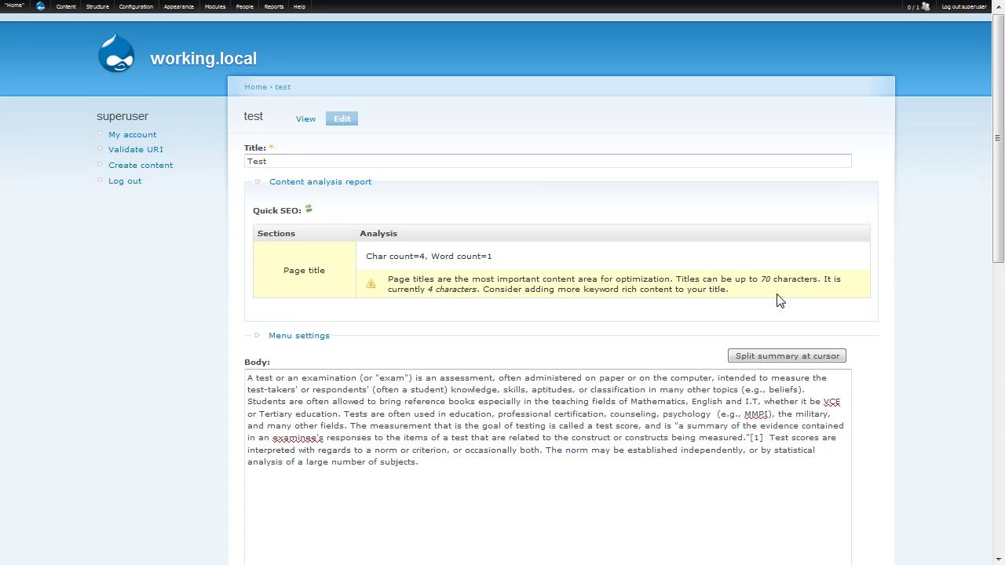
left_click(304, 161)
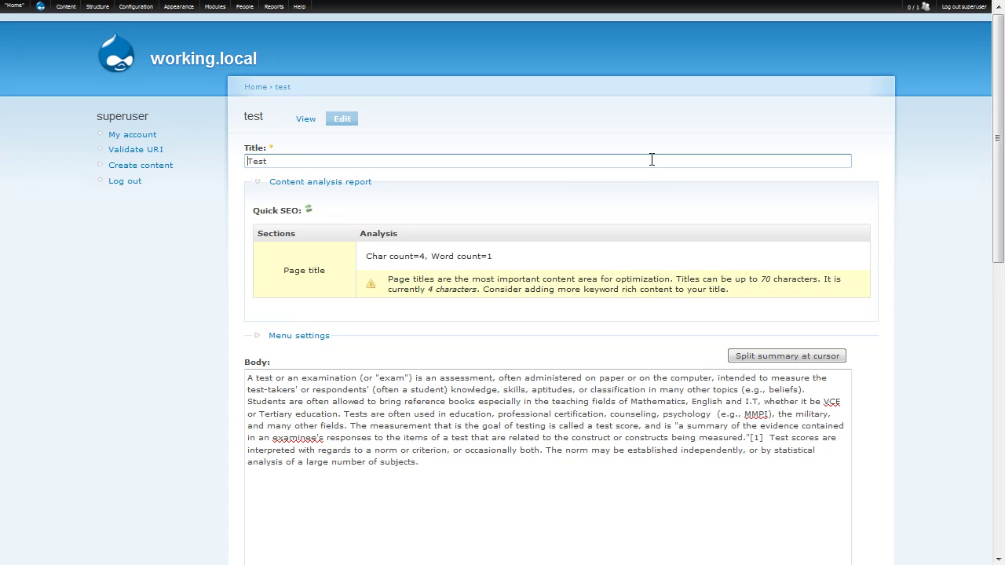
Step: Change the title to 'Student Assessment Test' with autocomplete and refresh its analysis
type("Student ")
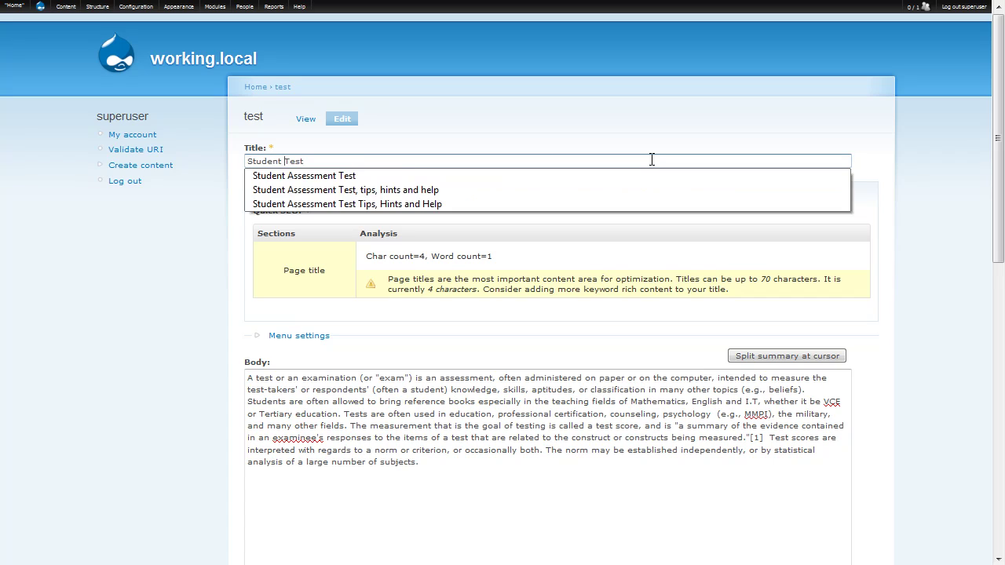
type("A")
key("BackSpace")
key("Down")
key("Return")
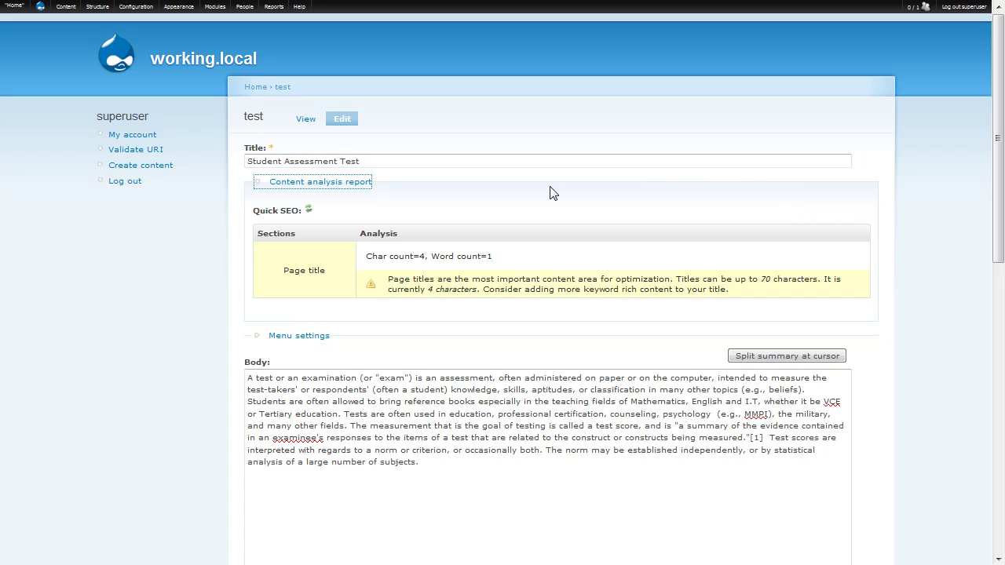
left_click(309, 210)
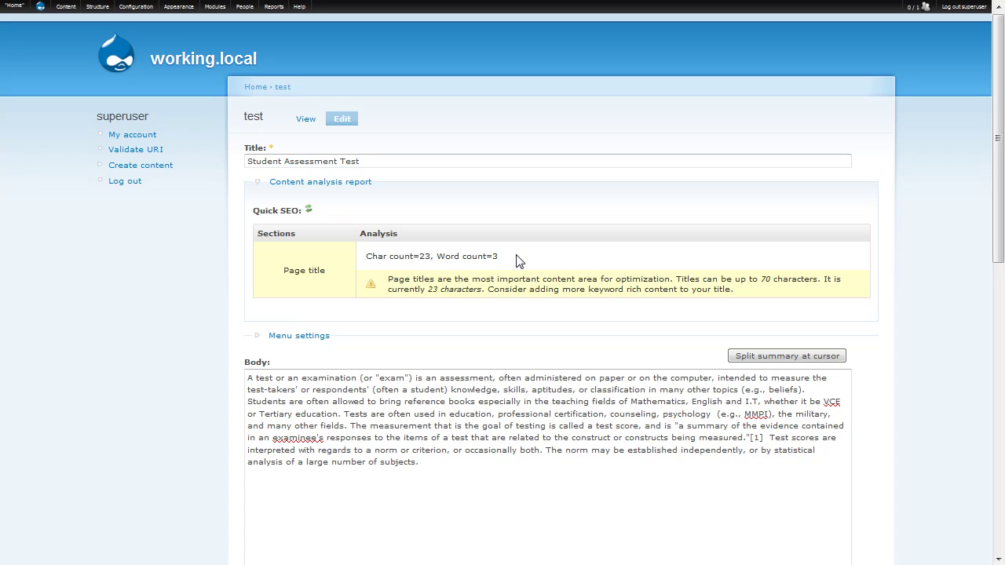
Step: Extend the title to 'Student Assessment Test, tips, hints and help' and refresh the report
left_click(395, 162)
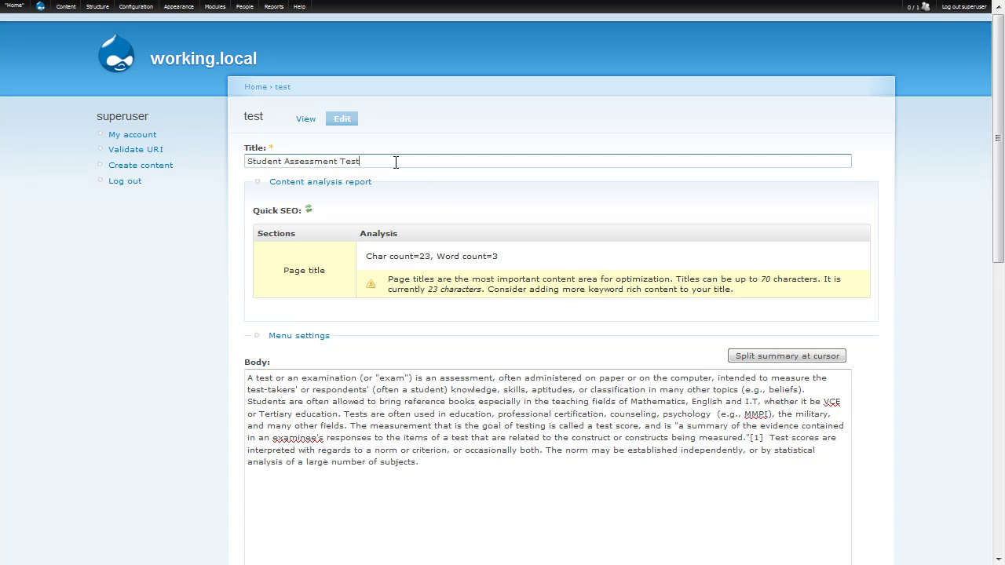
type(",")
key("Down")
key("Return")
key("Tab")
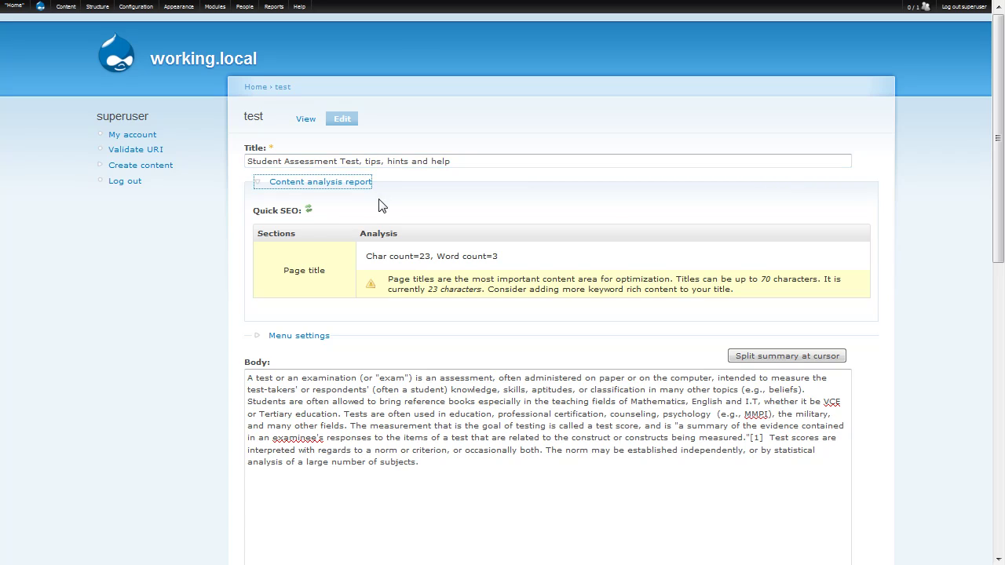
left_click(309, 211)
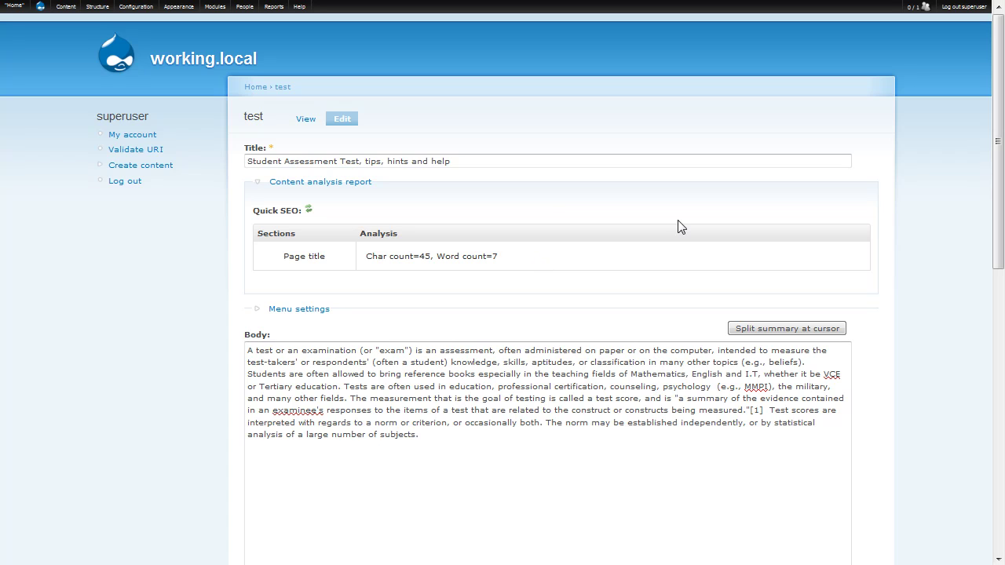
Step: Append the next two Wikipedia paragraphs to the Body and refresh the report to 260 words
scroll(912, 245, "down", 5)
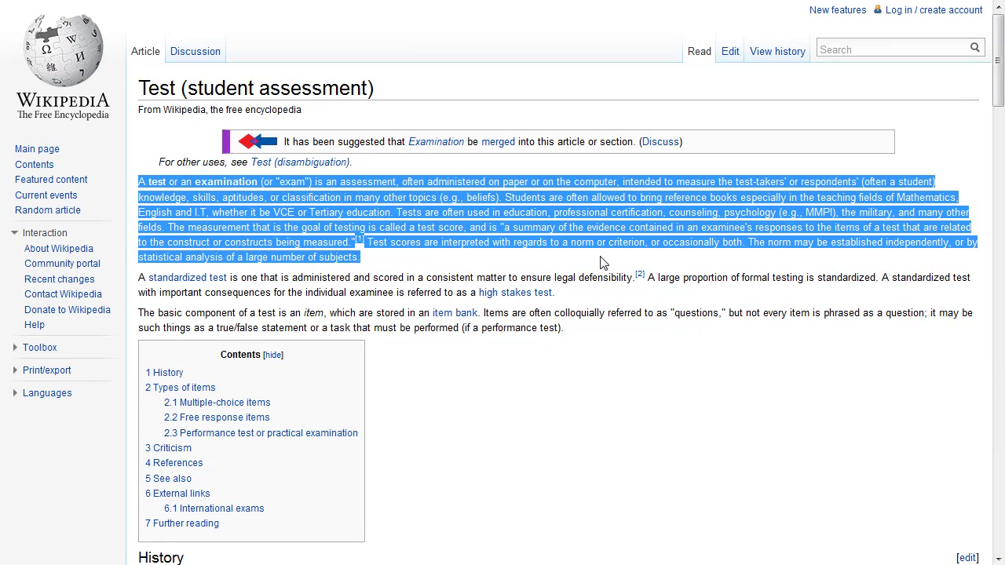
left_click_drag(567, 330, 139, 280)
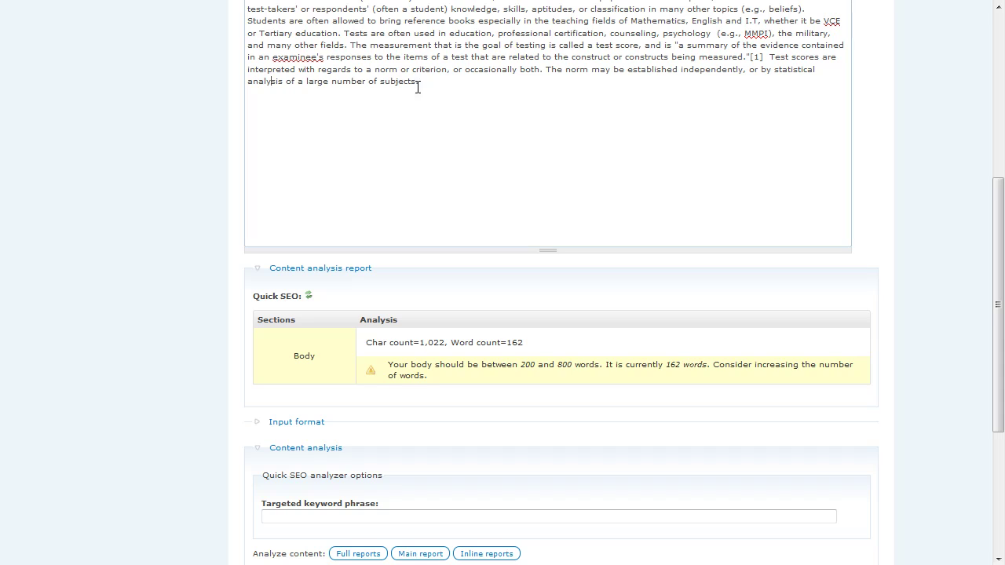
key("ctrl+v")
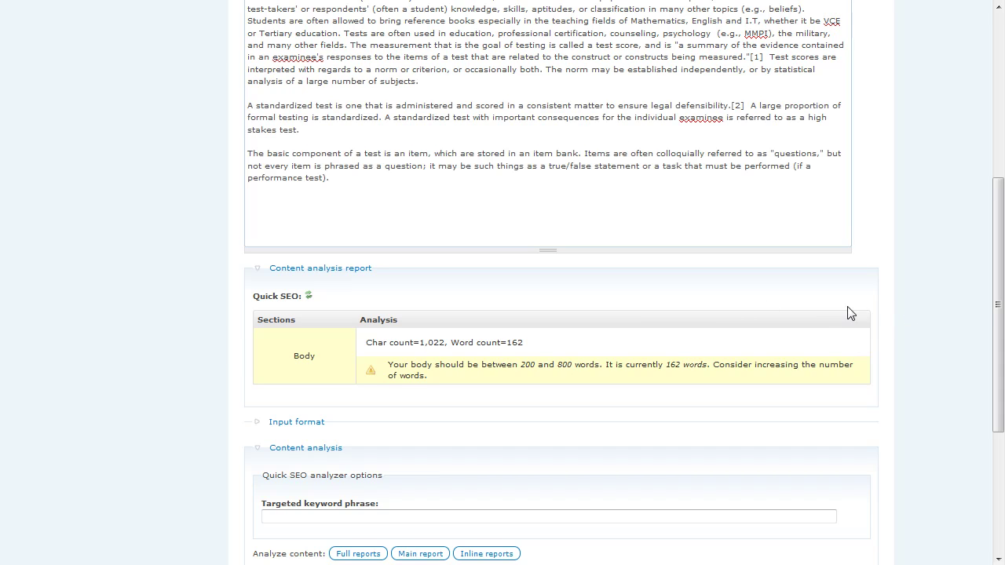
left_click(308, 297)
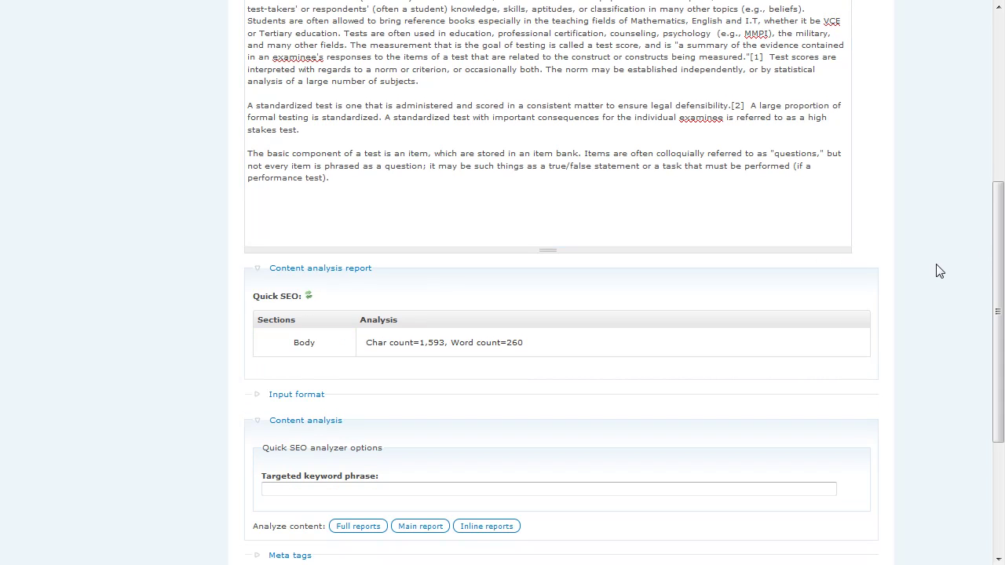
scroll(939, 272, "down", 3)
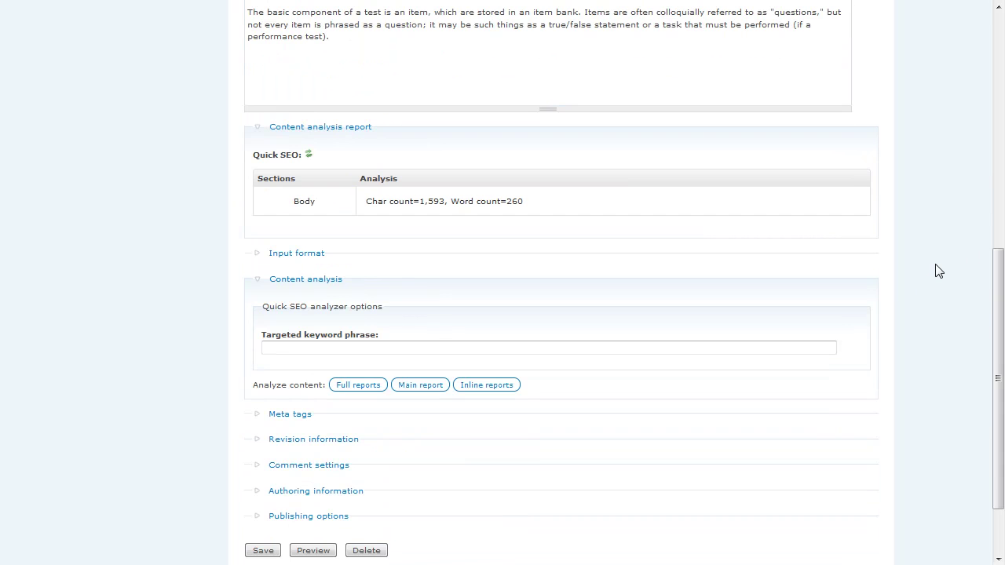
Step: Set the targeted keyword to 'test' and generate inline reports for the title and body
left_click(471, 349)
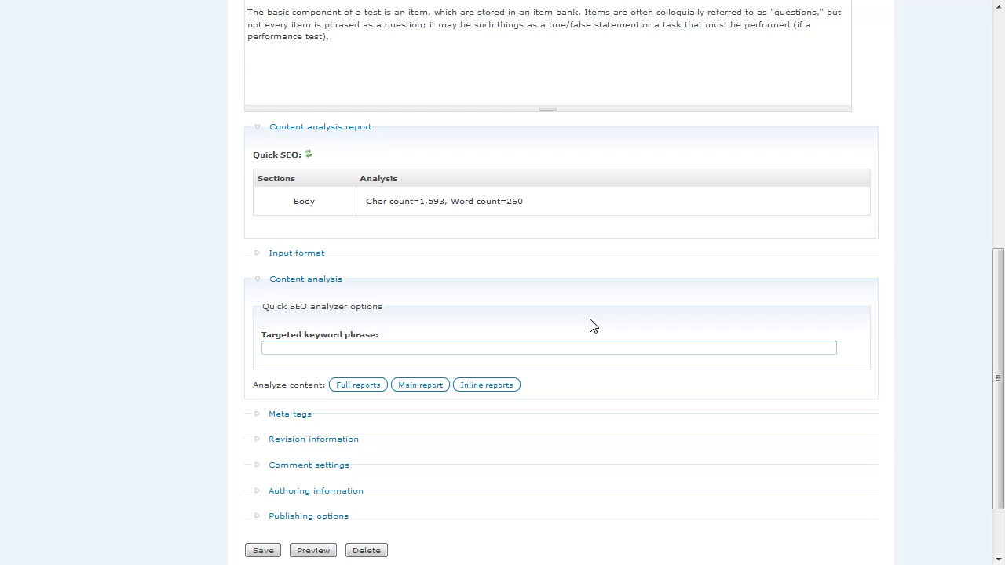
type("est")
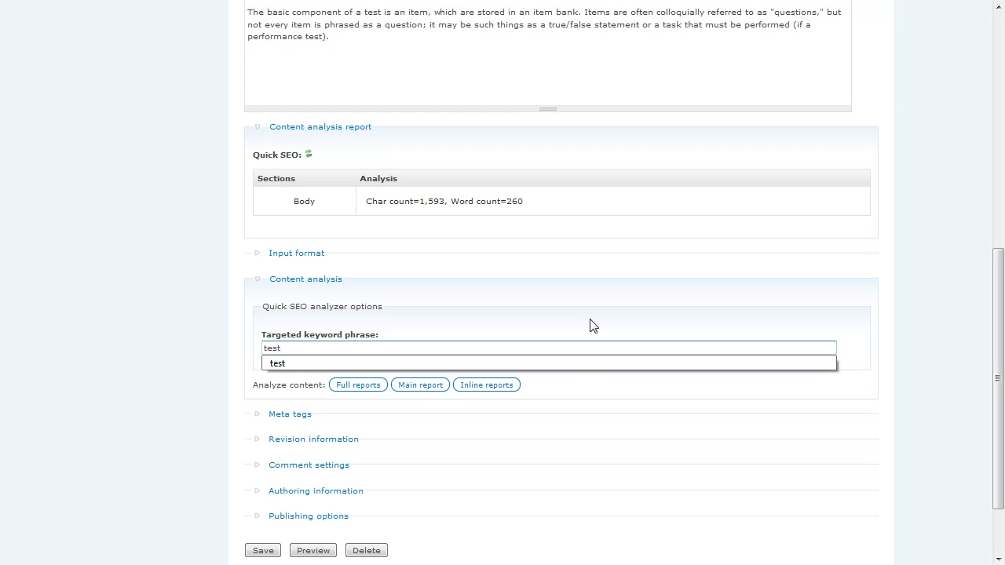
left_click(488, 386)
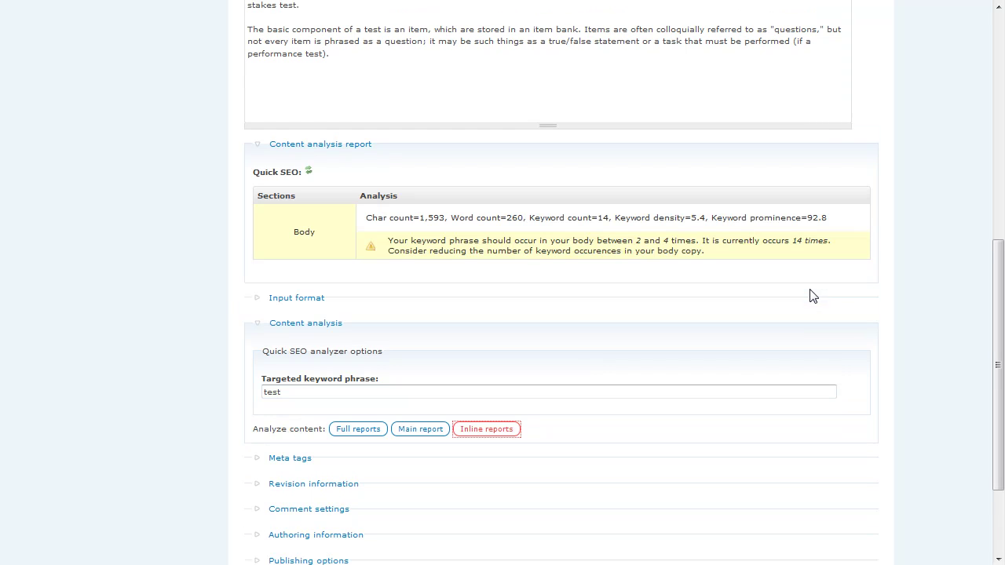
scroll(813, 296, "up", 3)
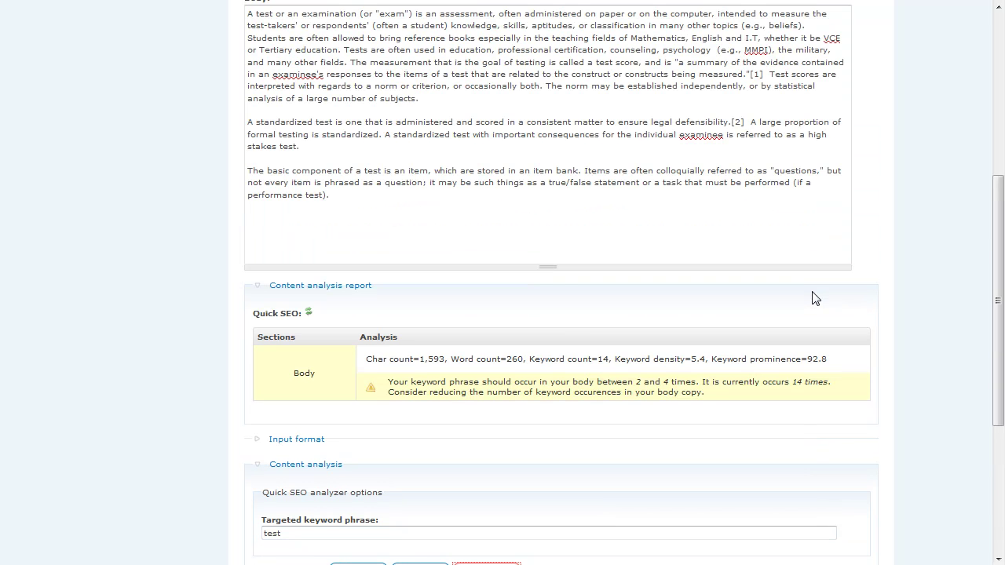
scroll(813, 296, "up", 5)
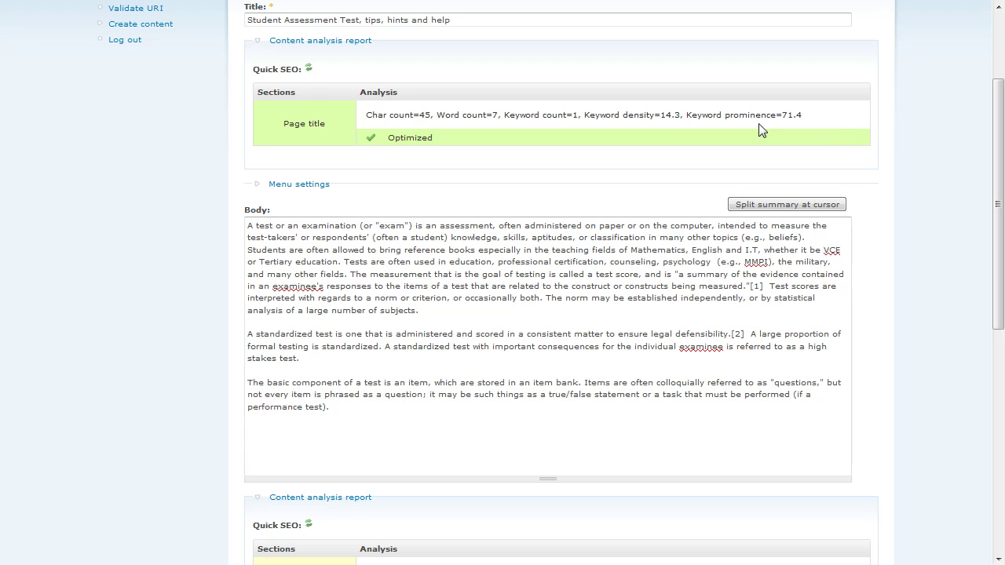
left_click_drag(578, 118, 505, 120)
scroll(897, 152, "up", 3)
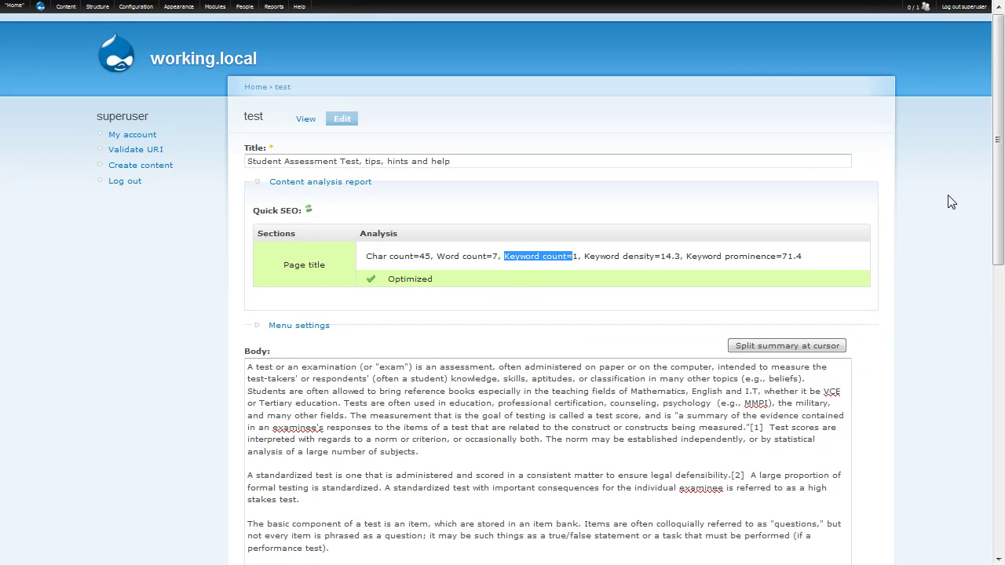
left_click(654, 256)
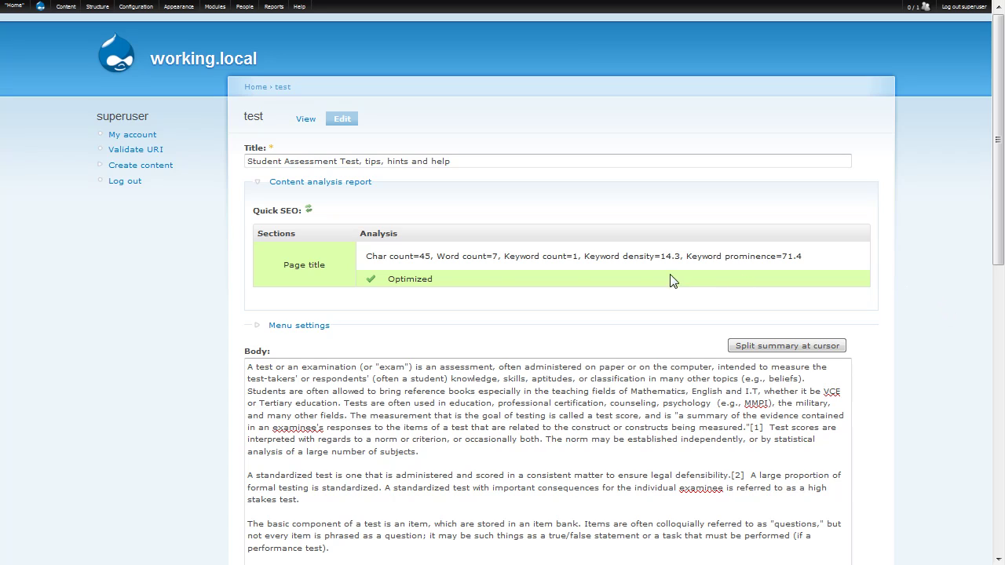
left_click_drag(467, 275, 387, 278)
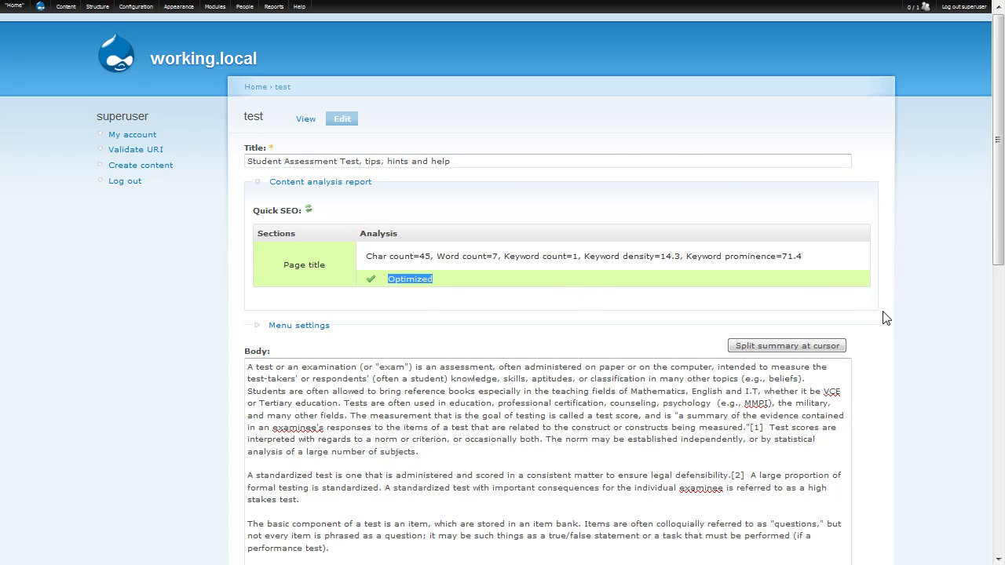
scroll(891, 324, "down", 5)
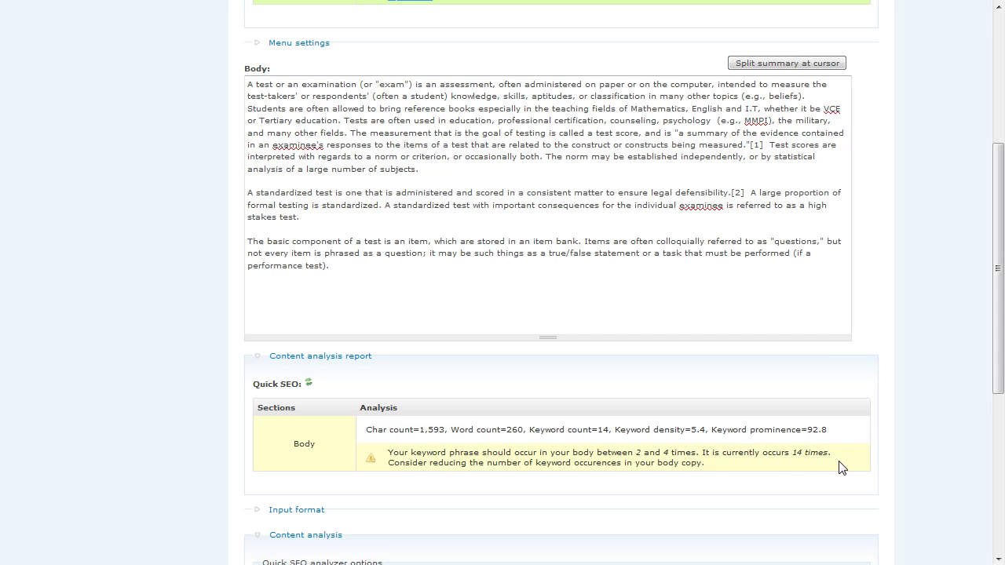
scroll(902, 460, "down", 2)
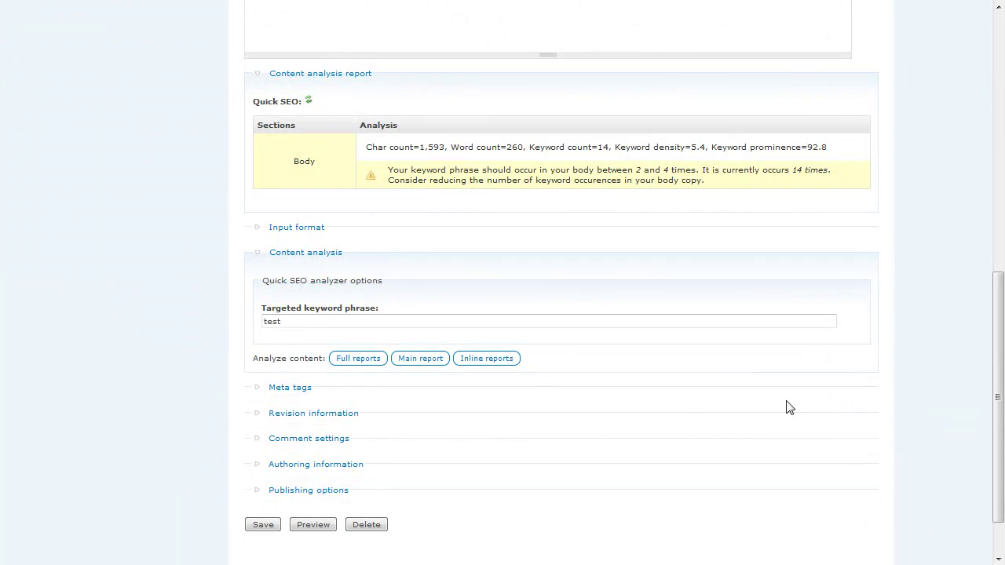
left_click(422, 360)
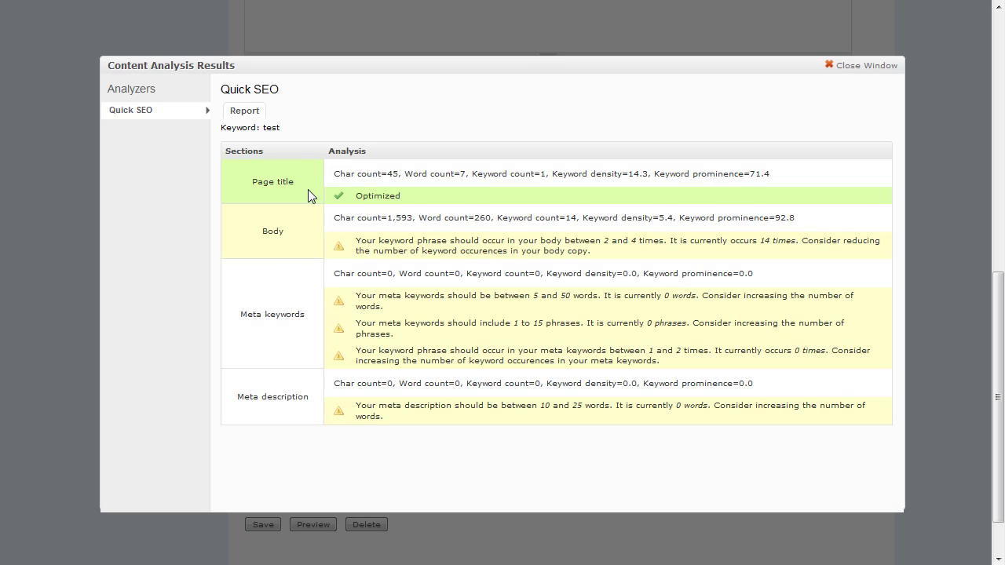
left_click_drag(306, 179, 240, 184)
left_click_drag(294, 232, 268, 237)
left_click_drag(313, 325, 242, 322)
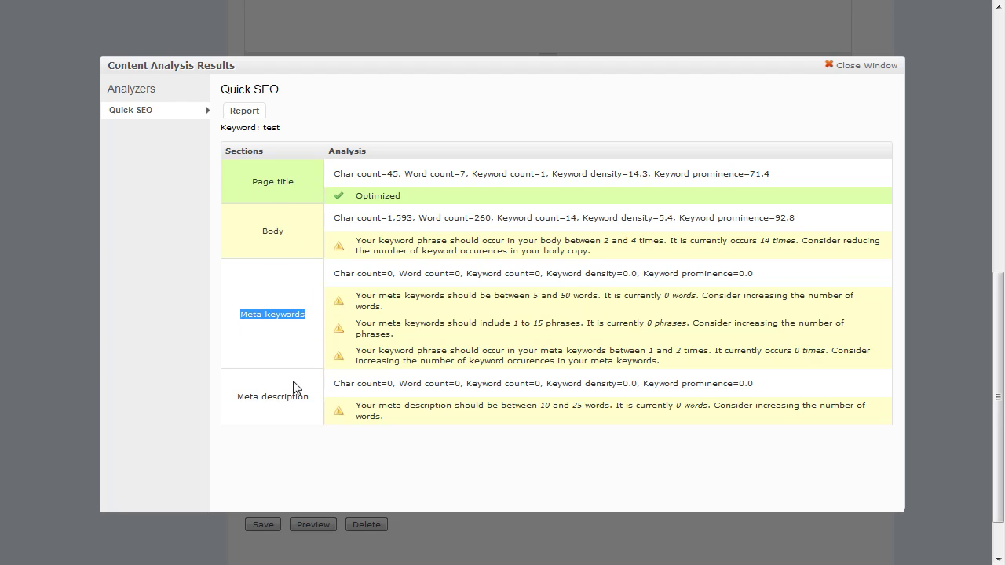
left_click_drag(308, 403, 240, 402)
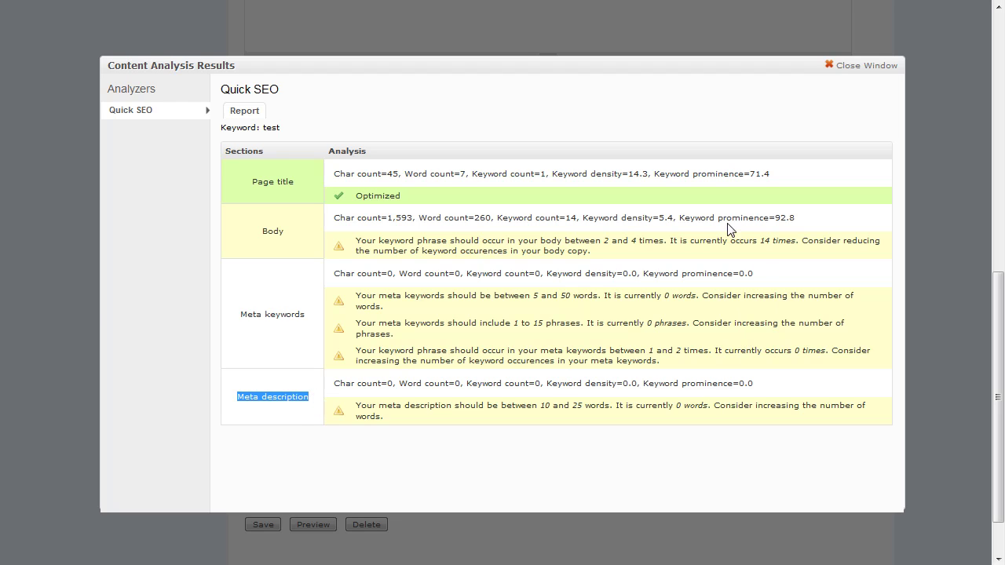
left_click(846, 69)
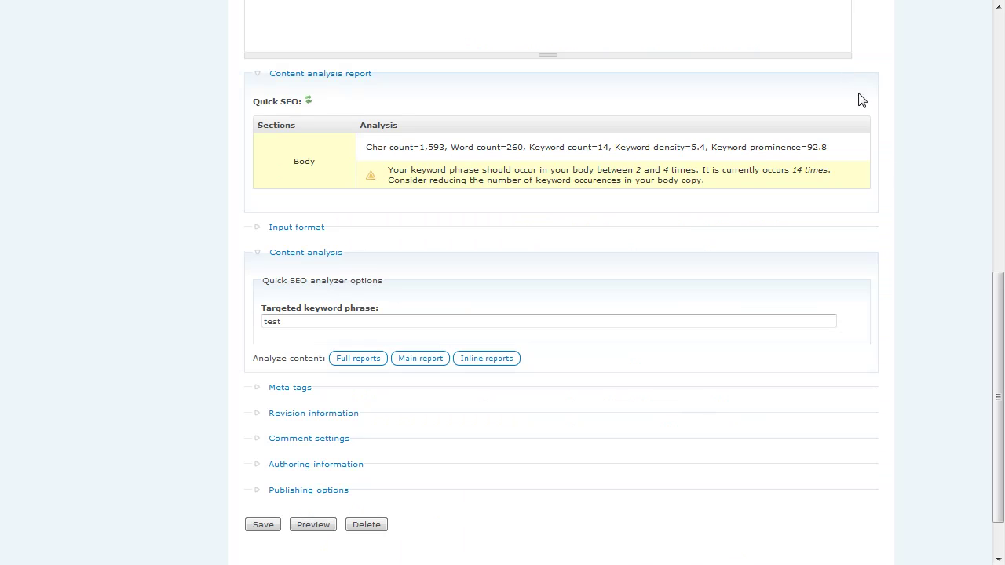
Step: Paste the Wikipedia article's opening sentence into the Meta tags Description and analyse it
scroll(871, 125, "down", 2)
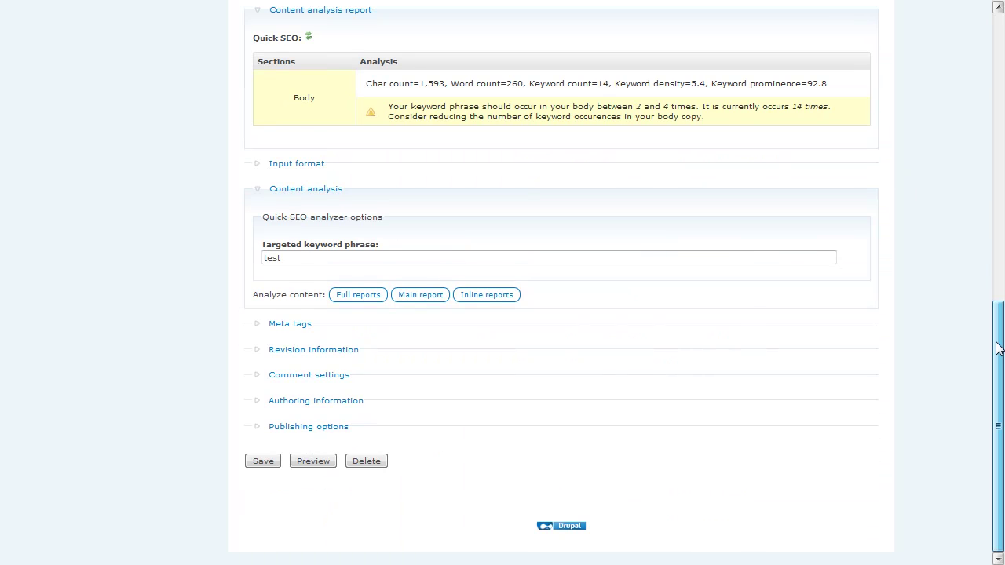
left_click(285, 325)
left_click(487, 217)
key("alt+Tab")
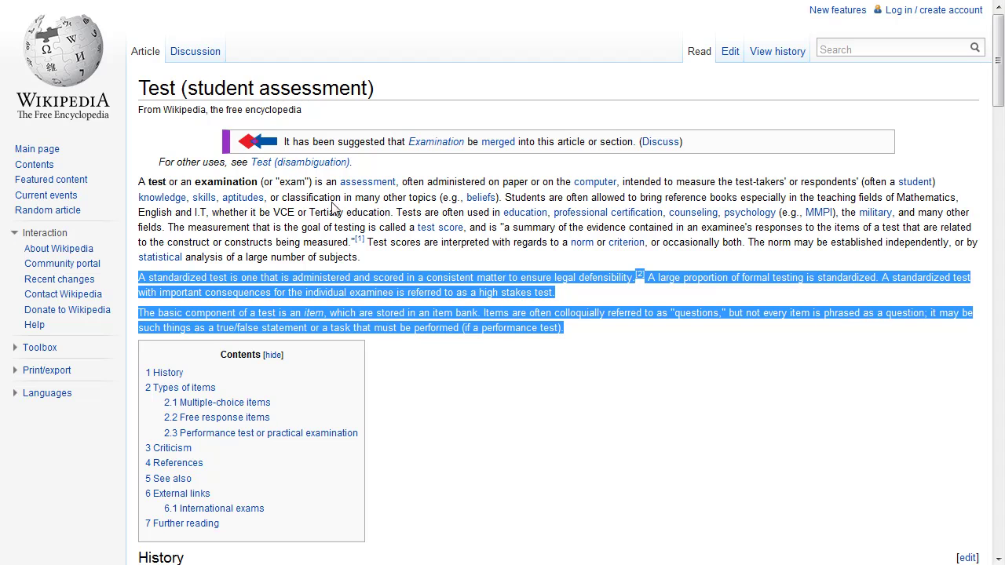
left_click_drag(436, 199, 139, 185)
key("ctrl+c")
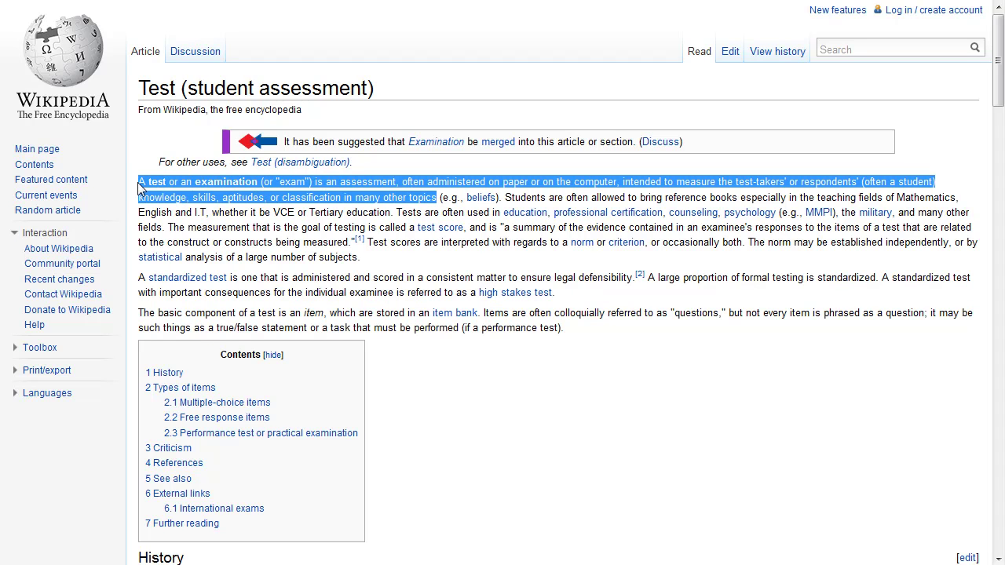
key("ctrl+Tab")
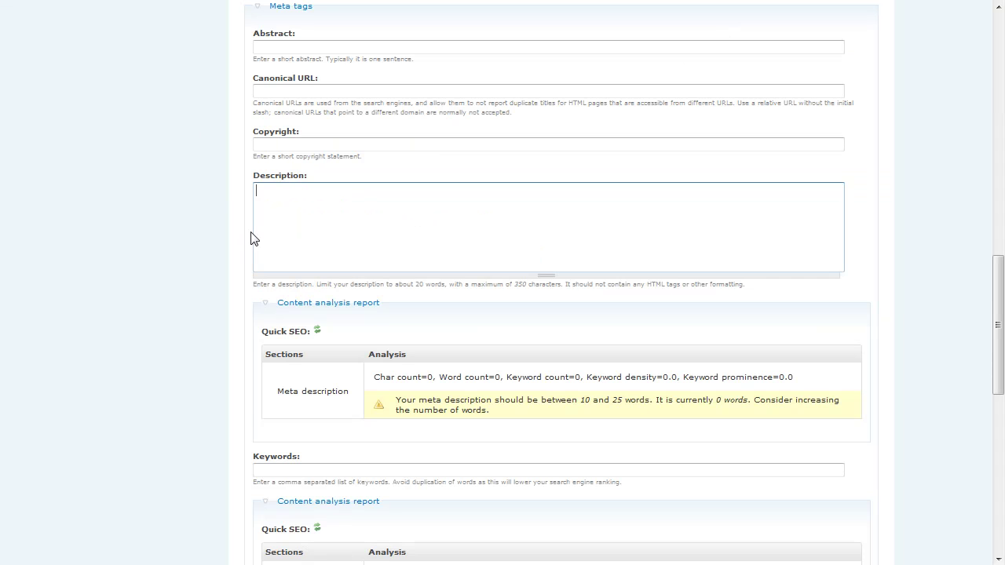
key("ctrl+v")
left_click(319, 336)
Step: Trim the description after 'computer' to 101 characters and re-run its analysis
left_click(761, 234)
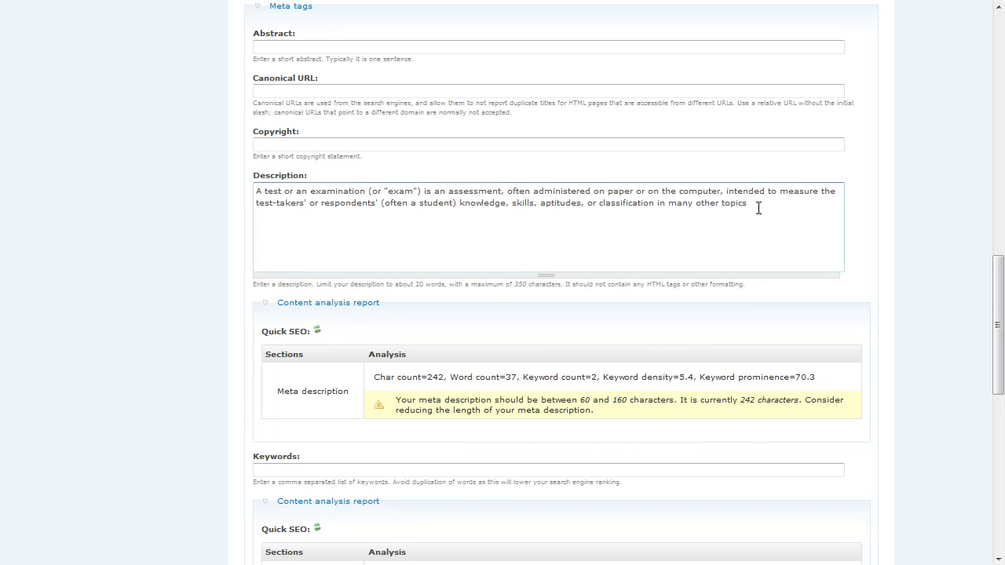
left_click_drag(758, 207, 722, 197)
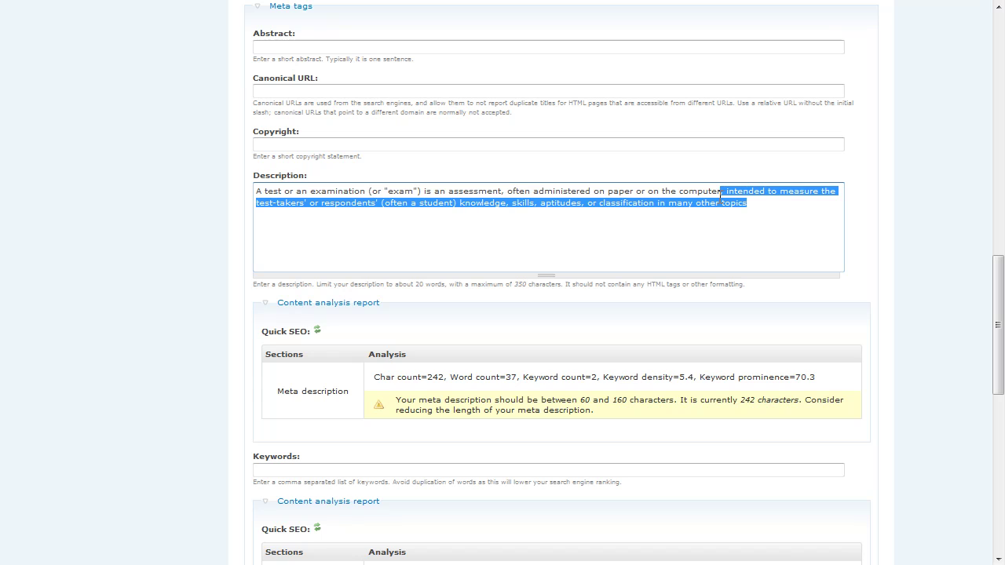
key("BackSpace")
left_click(319, 333)
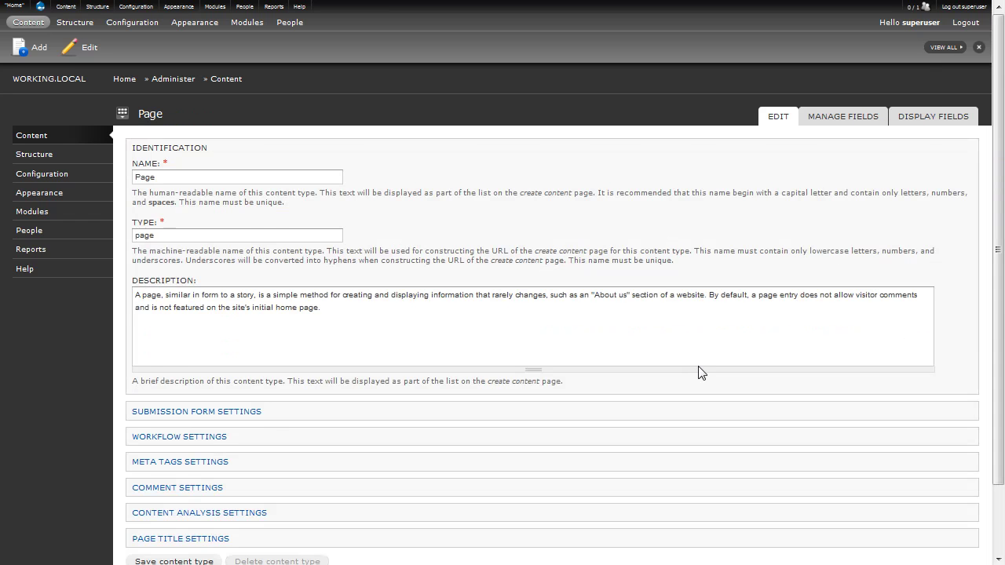
Step: Enable Show field under Page Title Settings for the Page content type and save it
scroll(700, 362, "down", 2)
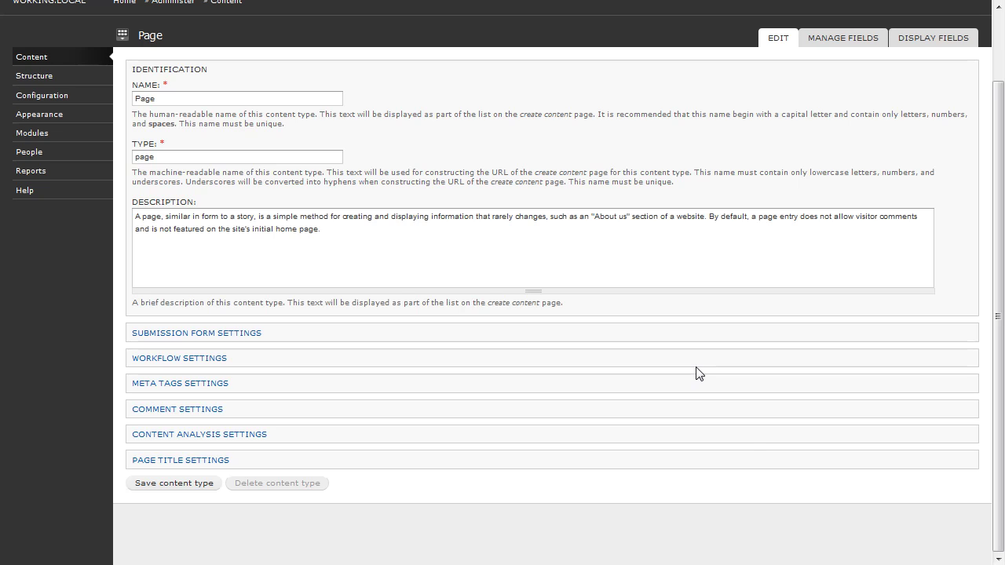
left_click(224, 97)
left_click(180, 463)
left_click(137, 494)
left_click(174, 483)
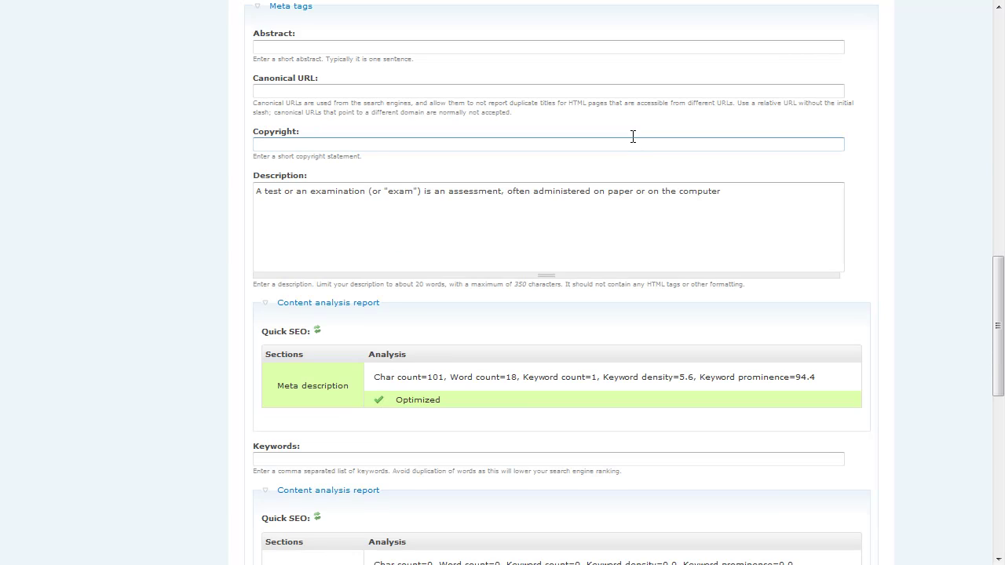
scroll(628, 138, "down", 9)
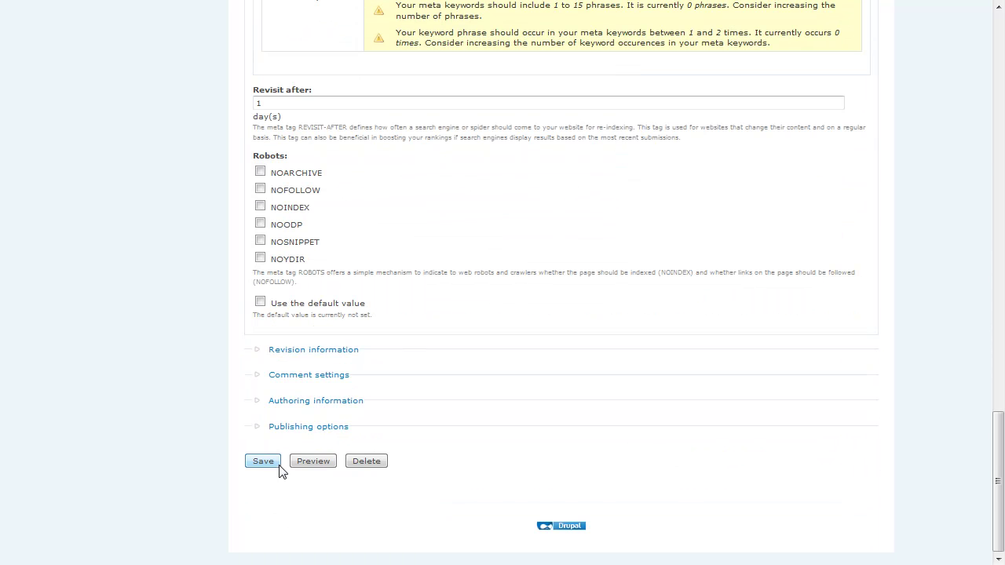
Step: Save and reopen the page, then copy its full title into the Page title field
left_click(276, 462)
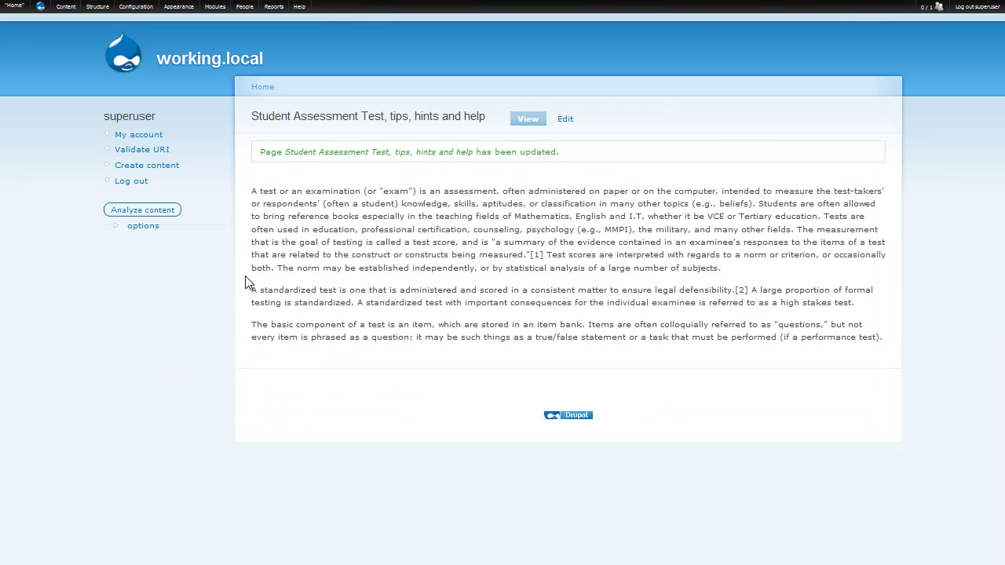
left_click(564, 119)
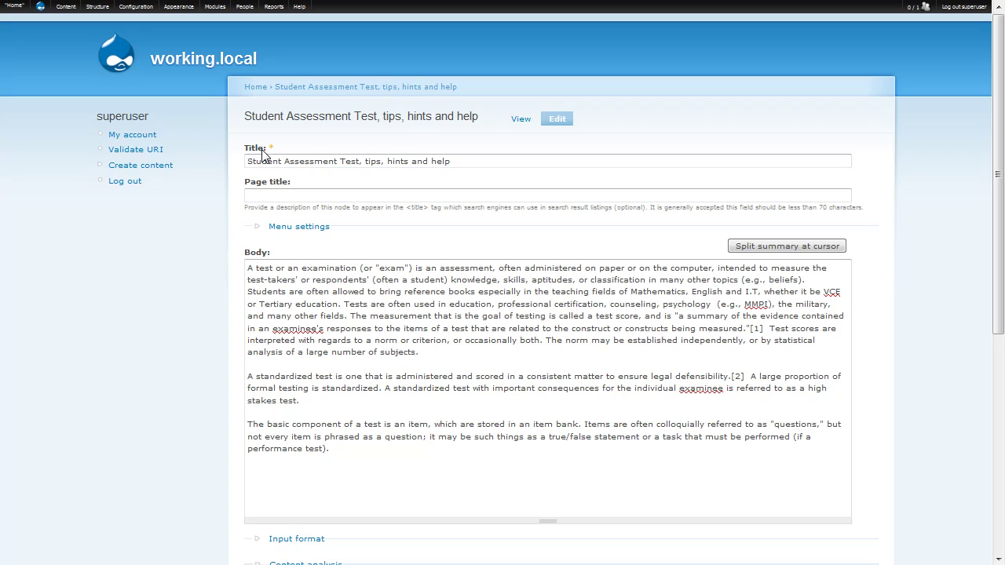
left_click_drag(471, 162, 251, 162)
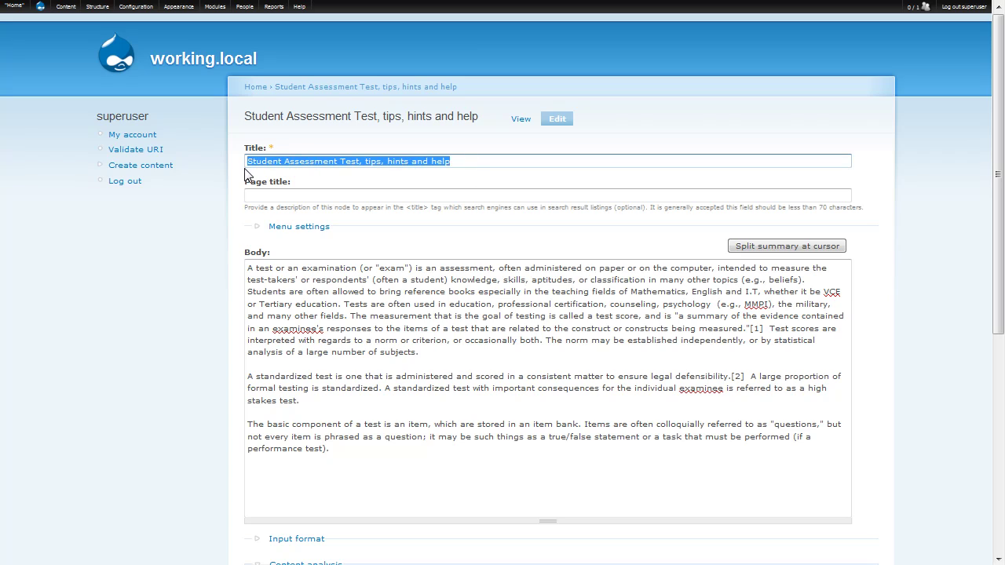
key("ctrl+c")
left_click(281, 198)
key("ctrl+v")
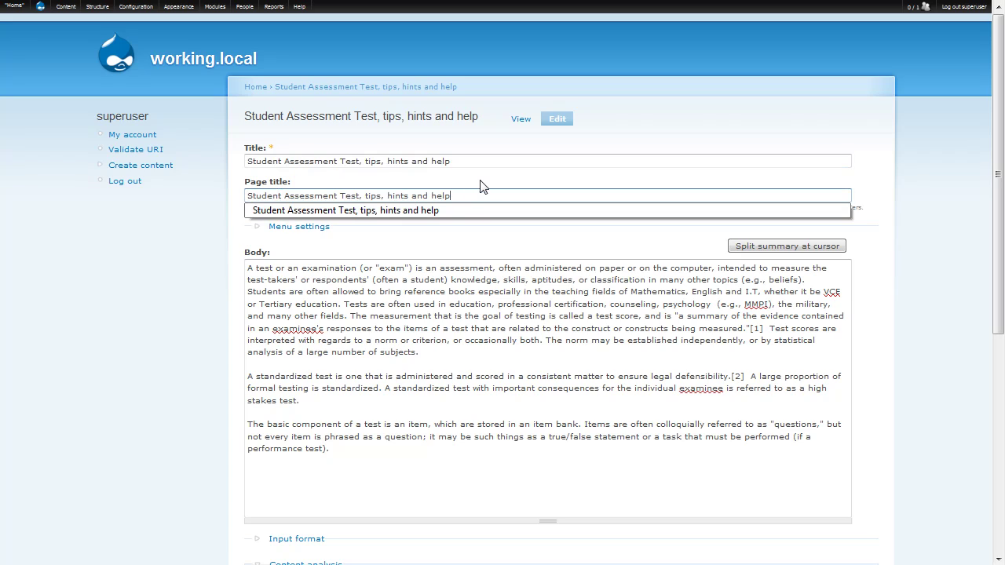
Step: Delete ', tips, hints and help' so the title reads 'Student Assessment Test'
left_click(471, 162)
left_click_drag(452, 162, 360, 162)
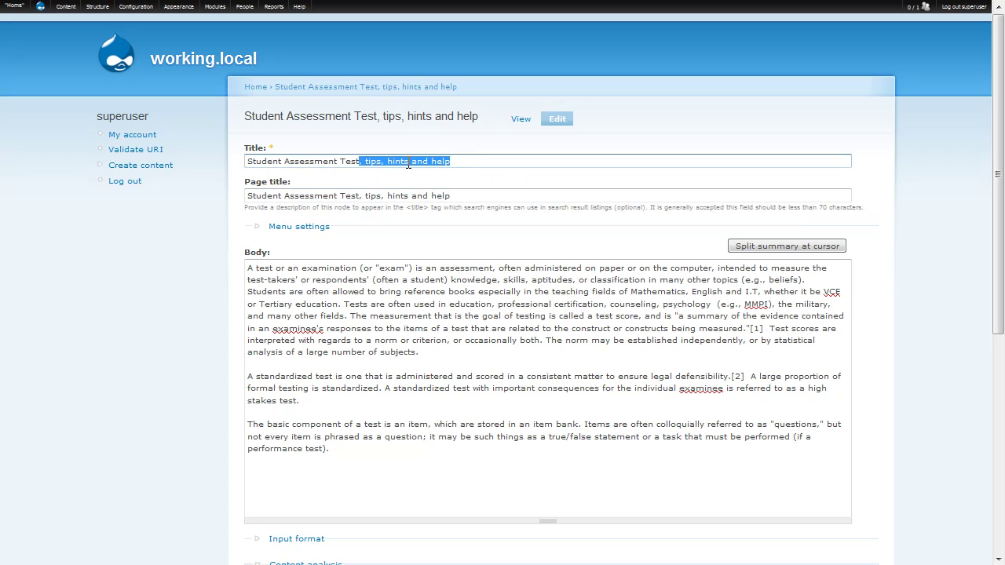
key("BackSpace")
left_click(457, 145)
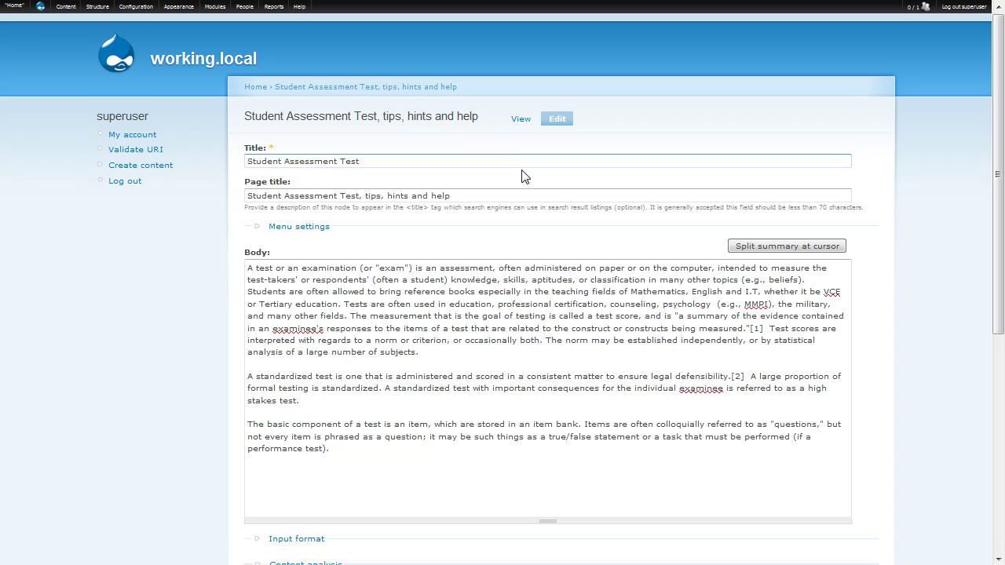
left_click_drag(466, 196, 234, 199)
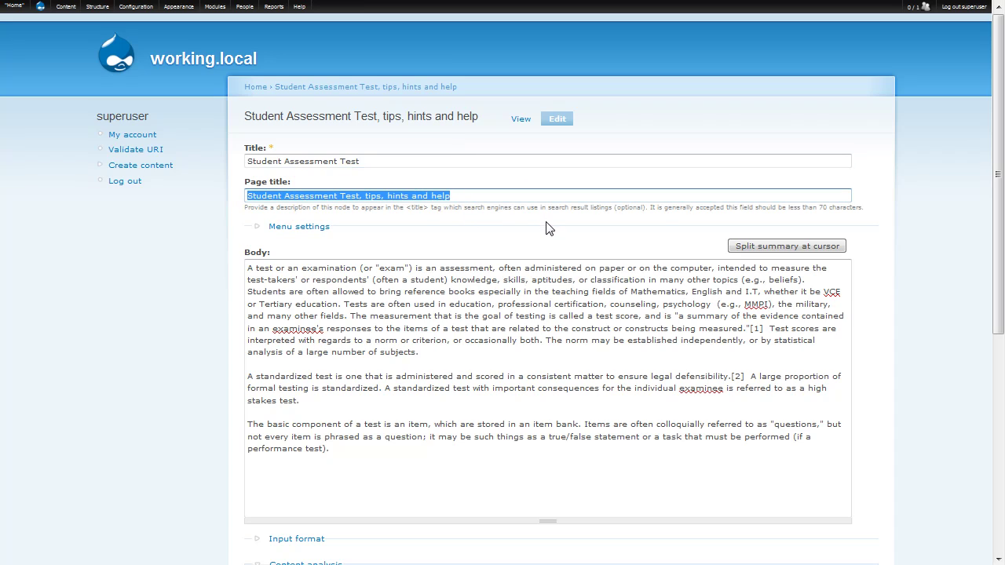
Step: Re-run the inline keyword analysis for 'test' and save the page
scroll(548, 225, "down", 3)
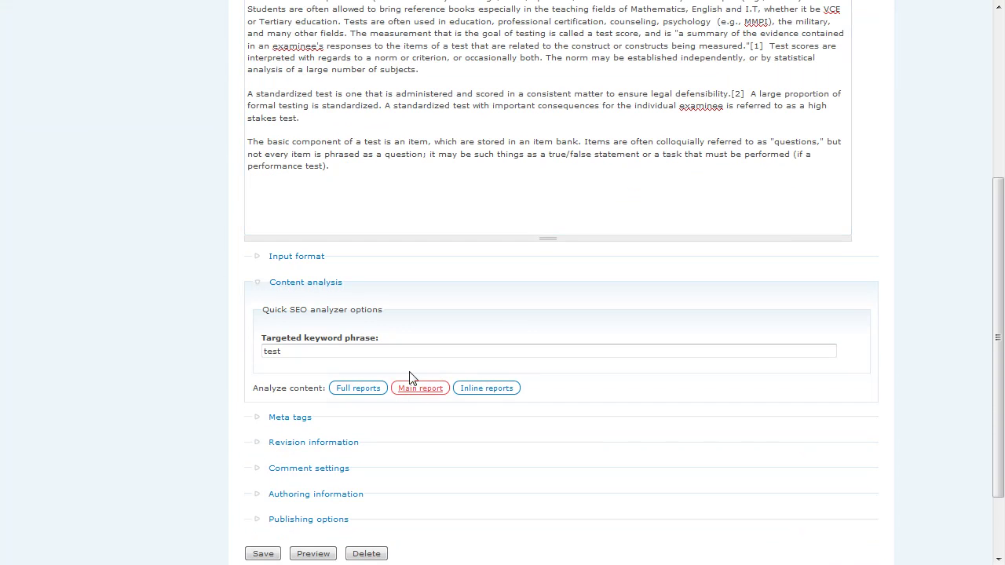
left_click(494, 389)
scroll(558, 273, "up", 3)
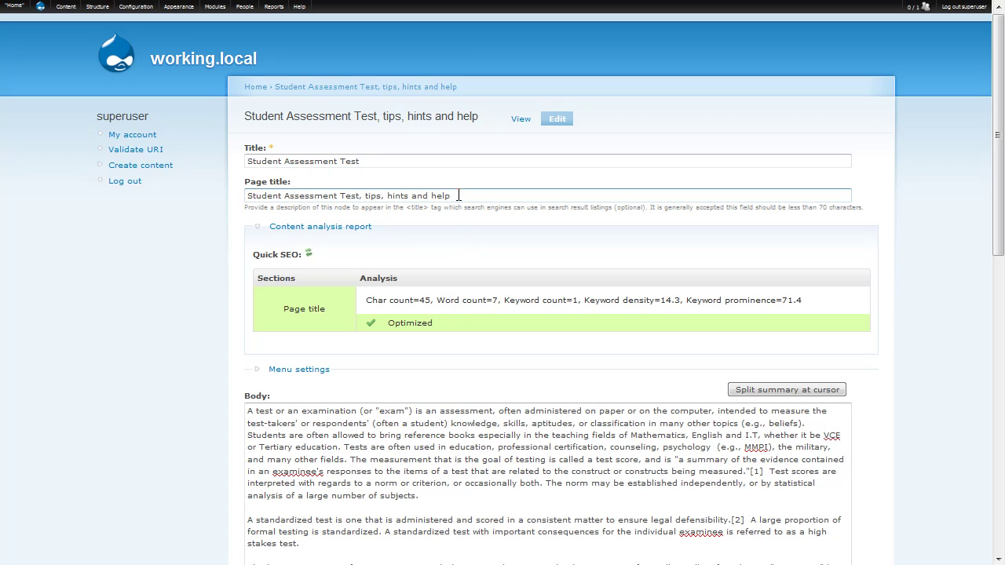
left_click_drag(458, 196, 245, 197)
left_click_drag(365, 161, 241, 161)
scroll(459, 198, "down", 10)
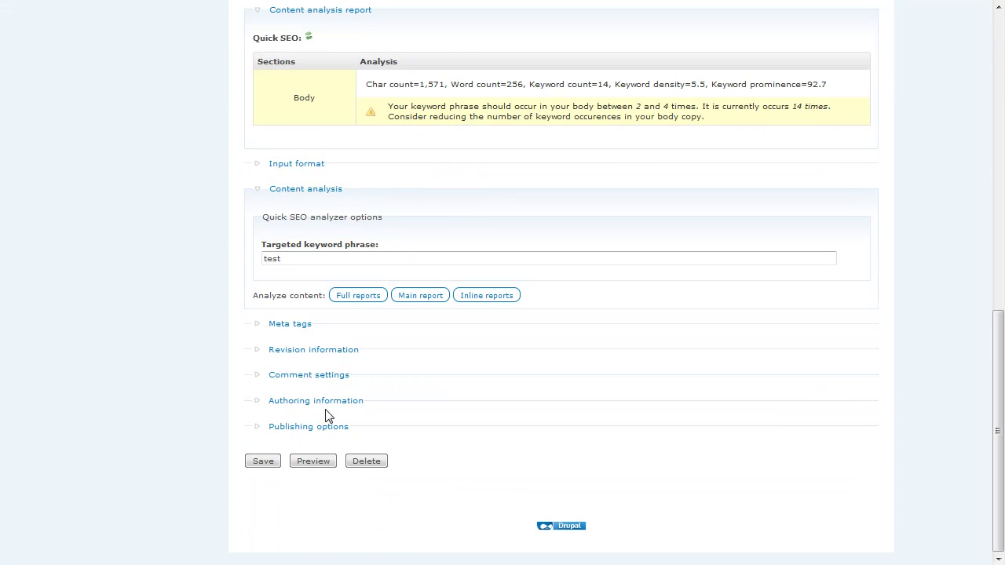
left_click(270, 460)
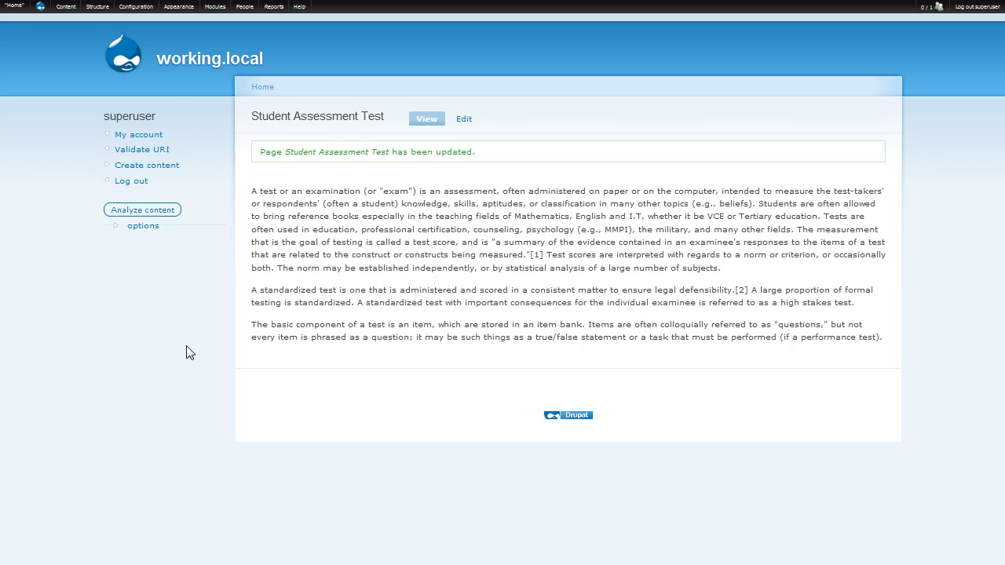
mouse_move(166, 218)
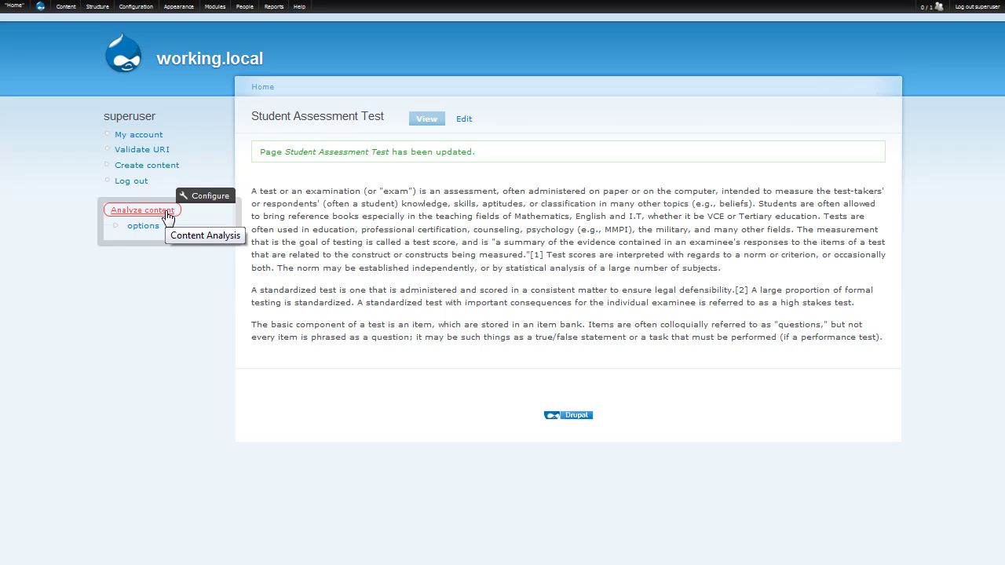
left_click(166, 217)
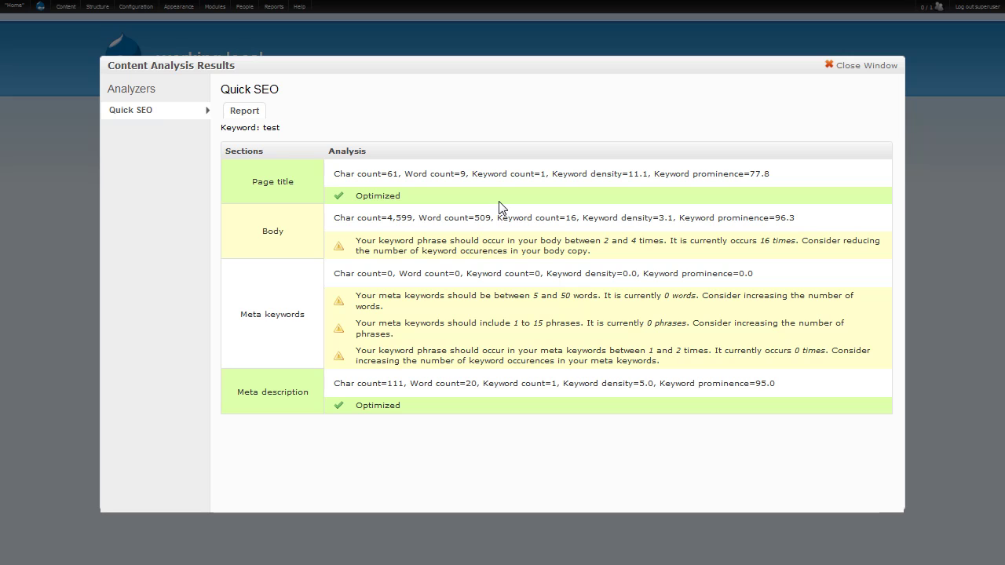
left_click(860, 67)
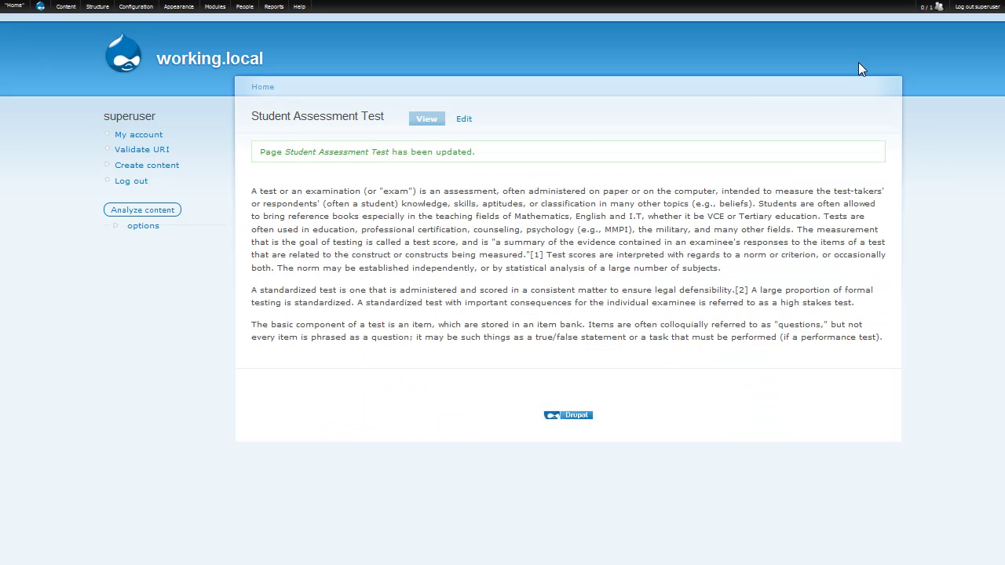
Step: Go to the front page, run Analyze content on it, and close the results
left_click(144, 226)
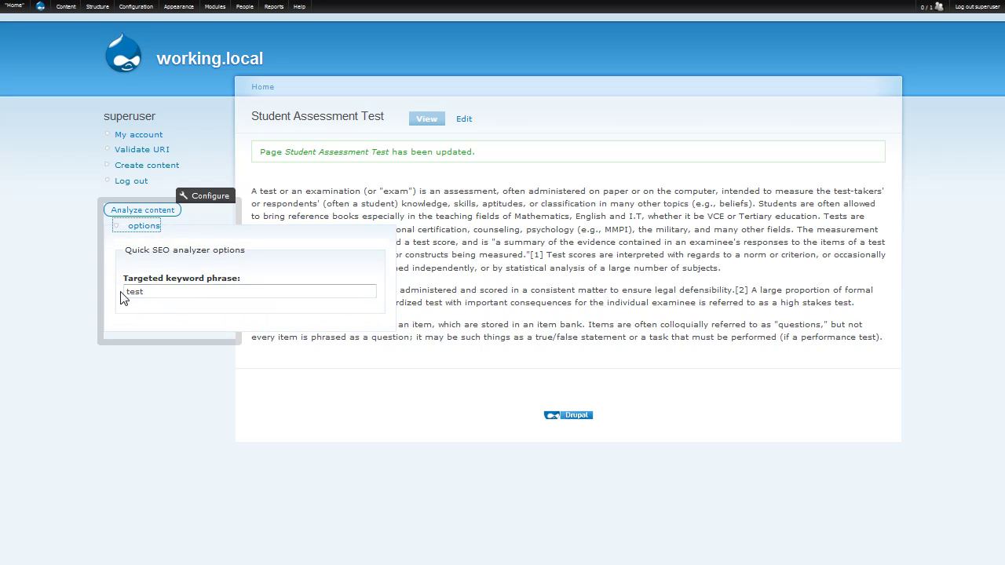
left_click(149, 226)
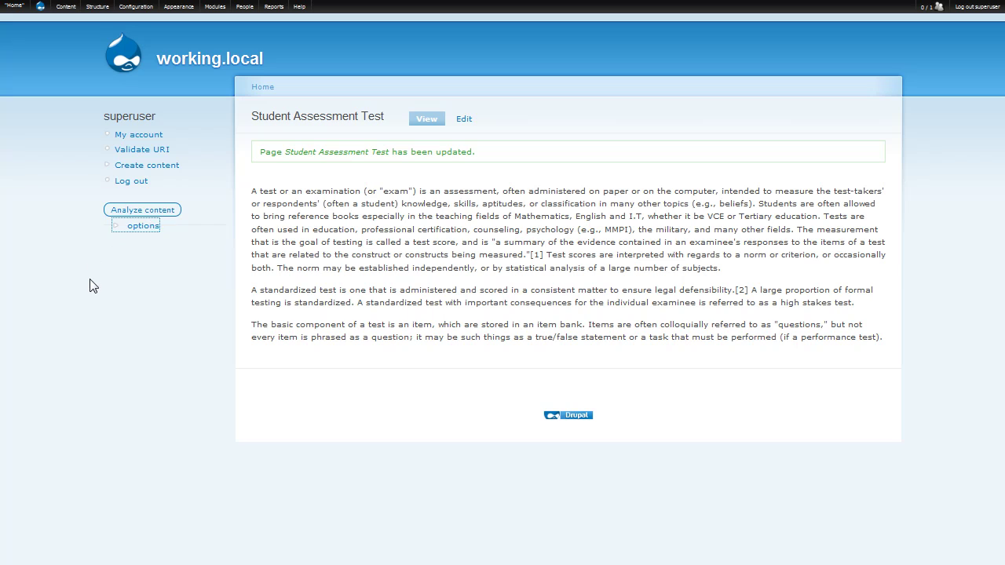
left_click(41, 12)
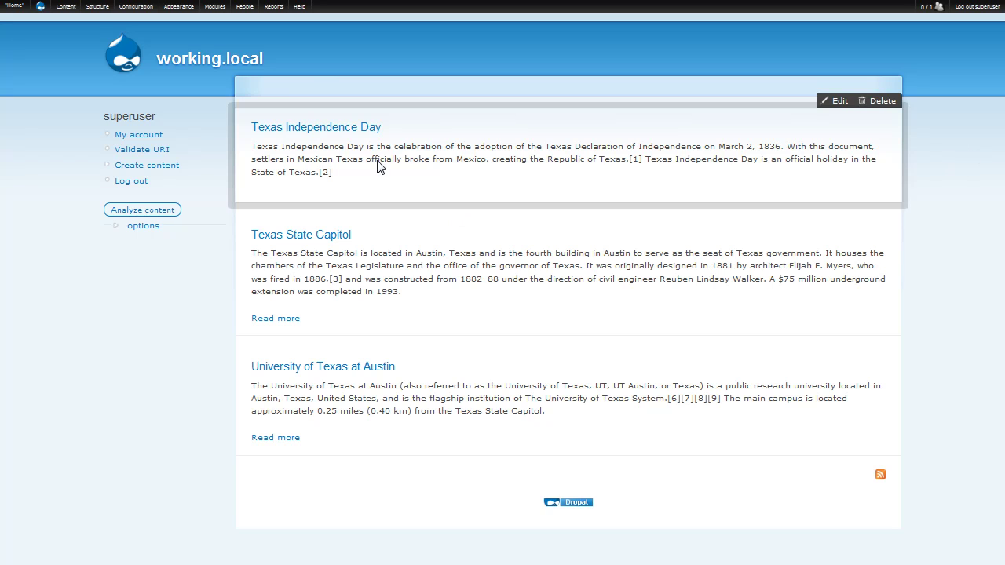
left_click(157, 212)
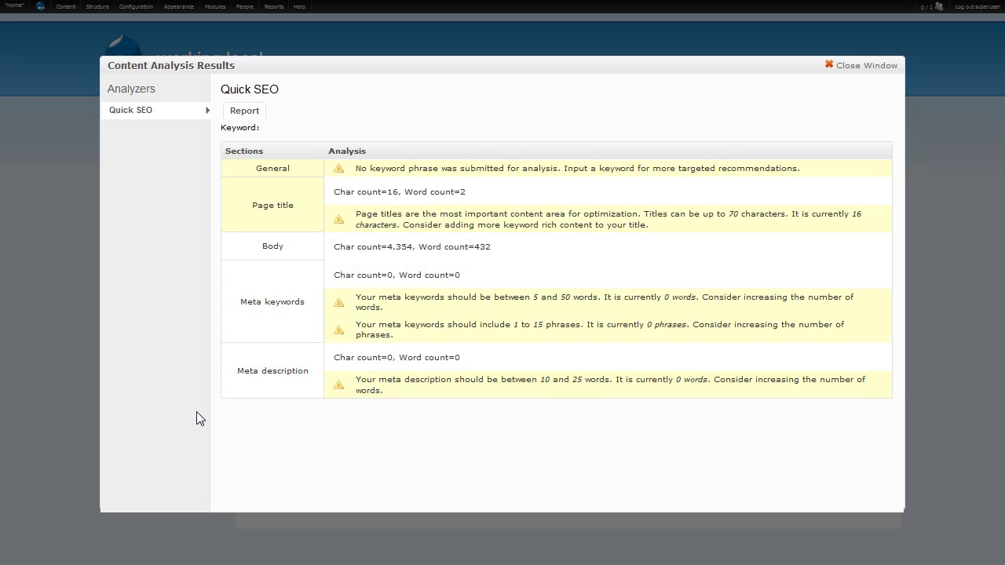
left_click(861, 66)
mouse_move(70, 10)
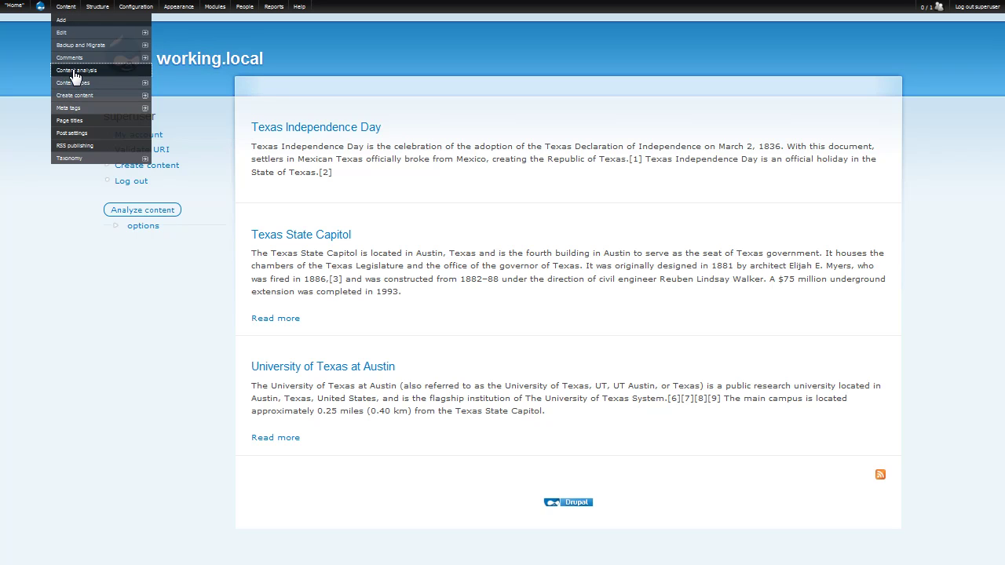
Step: Open the standalone Content analysis page and choose URL as the content source
left_click(75, 70)
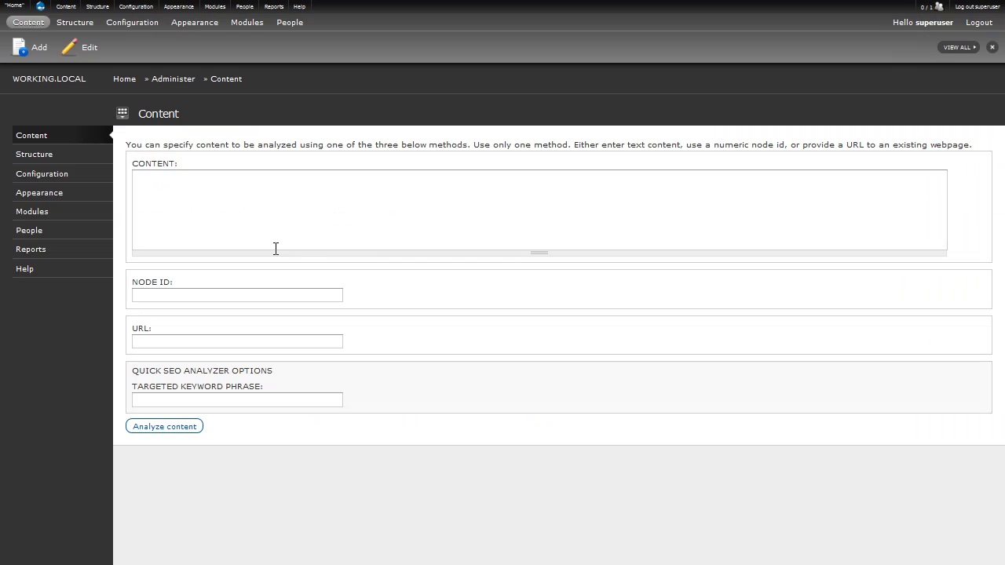
left_click(238, 219)
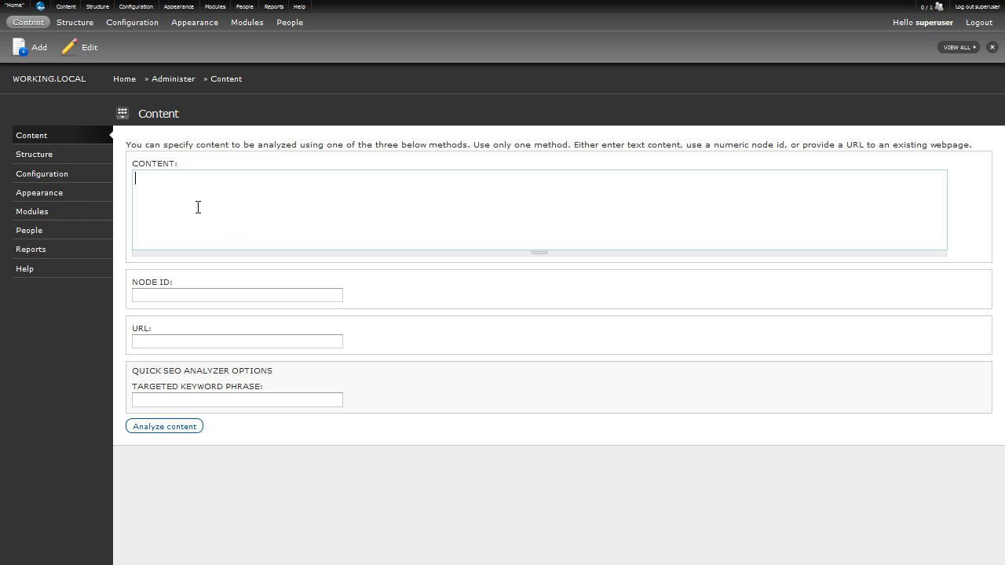
left_click(174, 297)
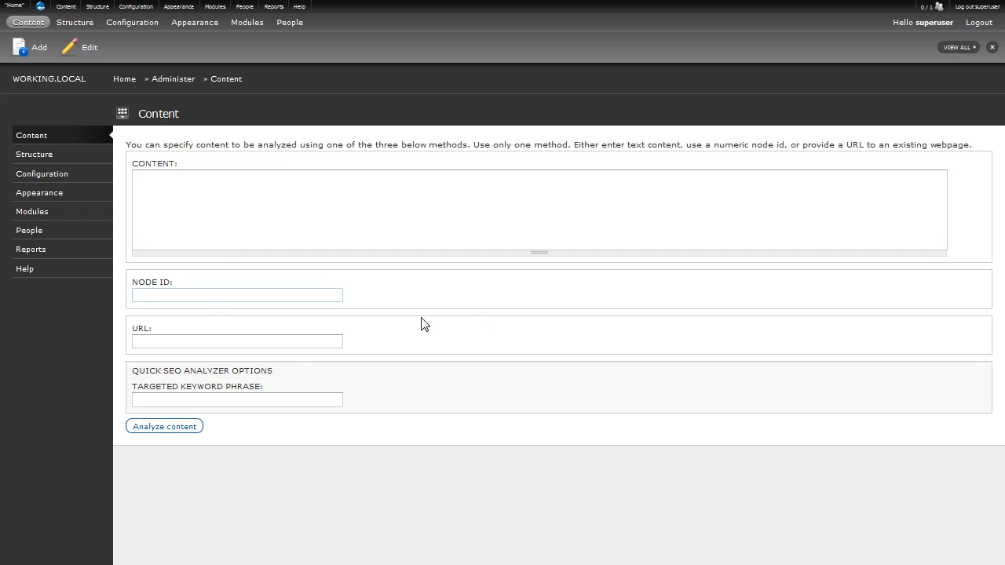
left_click(297, 341)
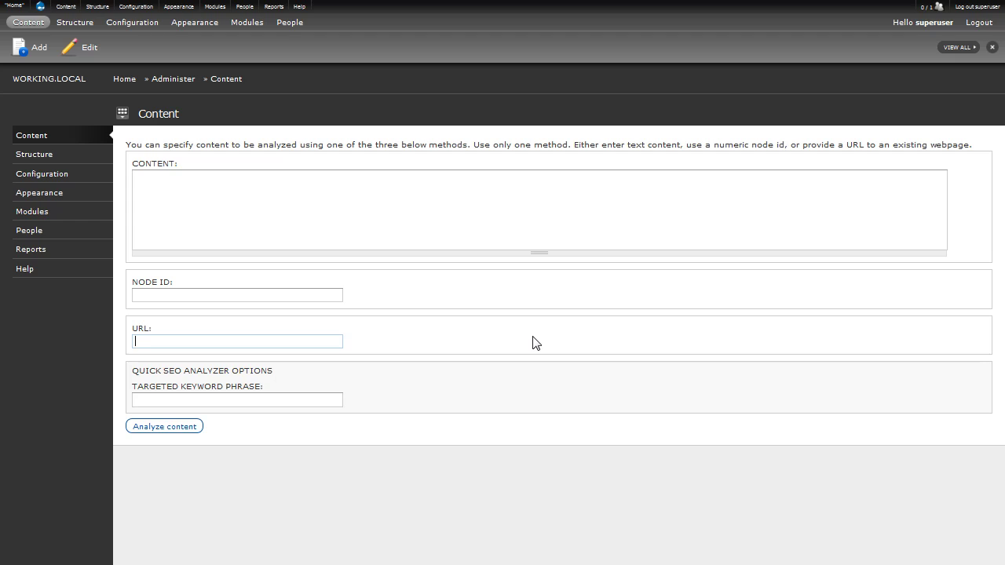
type("htt")
key("BackSpace")
key("BackSpace")
type("ttp://drupal.org")
key("Tab")
type("dr")
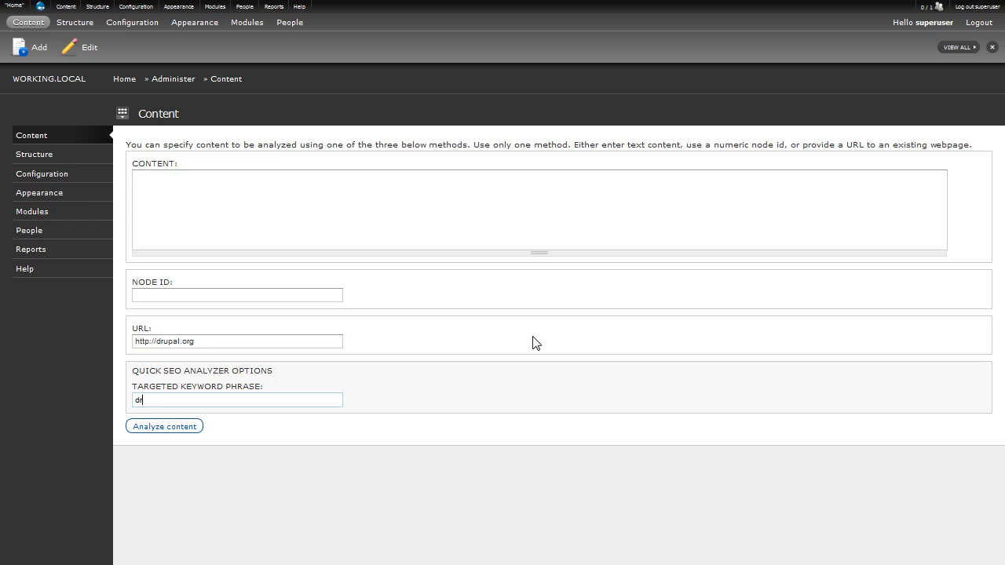
type("upal")
left_click(189, 431)
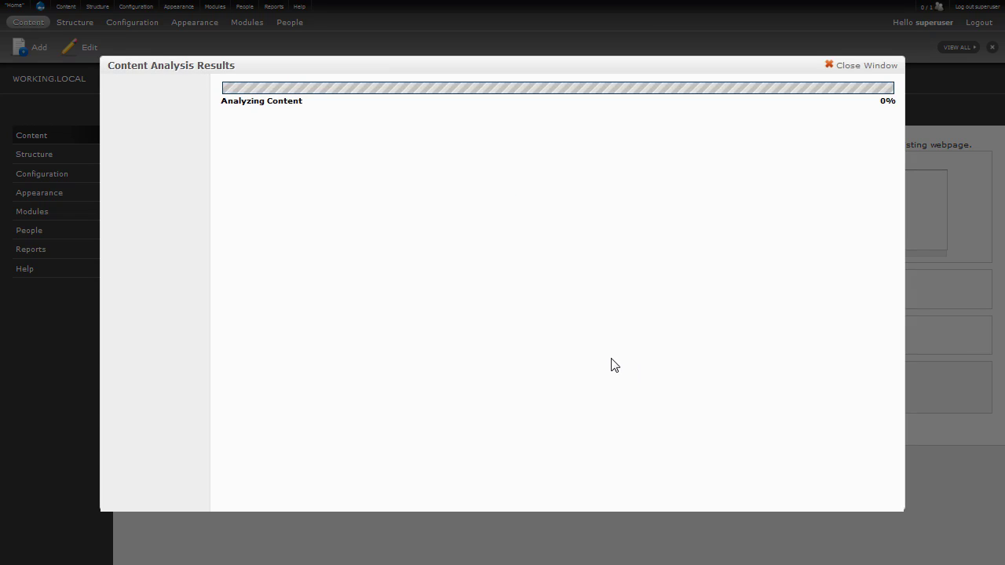